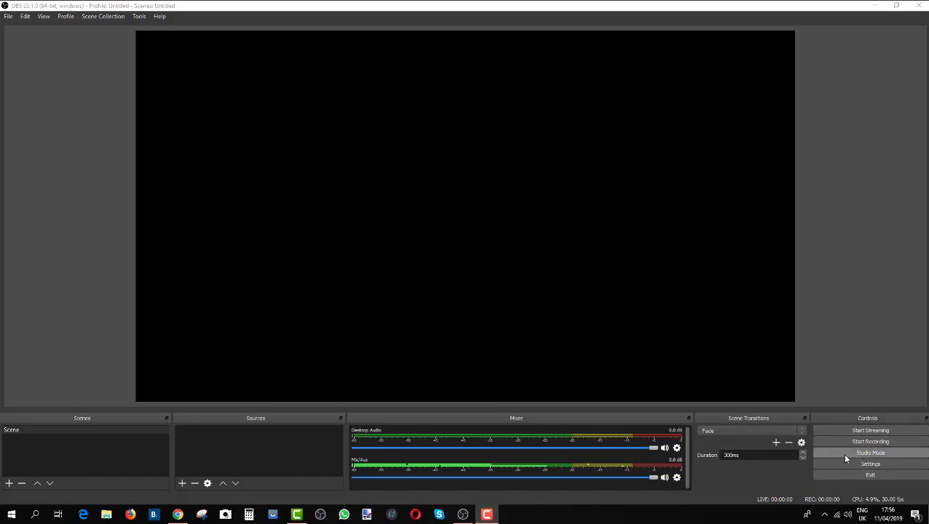
# Step: Turn on Studio Mode to show separate preview and program views
pyautogui.click(869, 454)
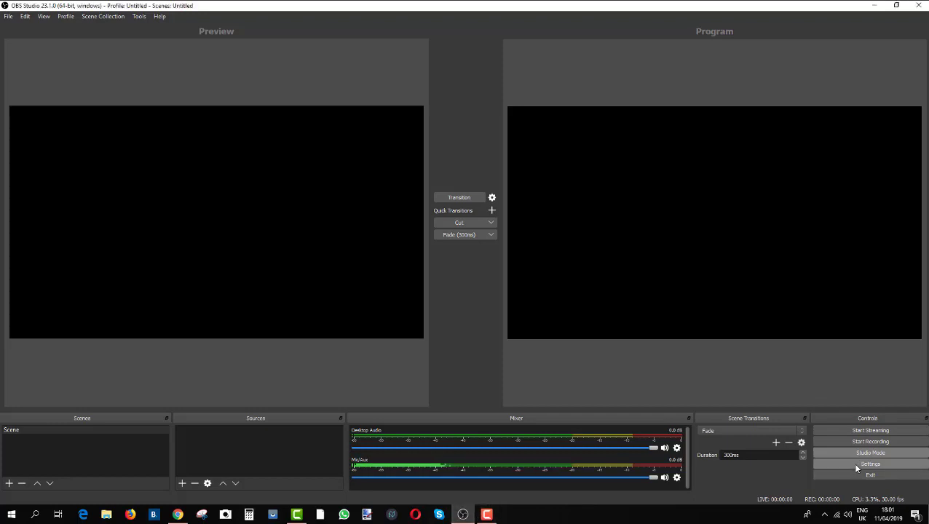
# Step: In the output settings, set the streaming video bitrate to 3500 and keep mp4 as the recording format
pyautogui.click(870, 464)
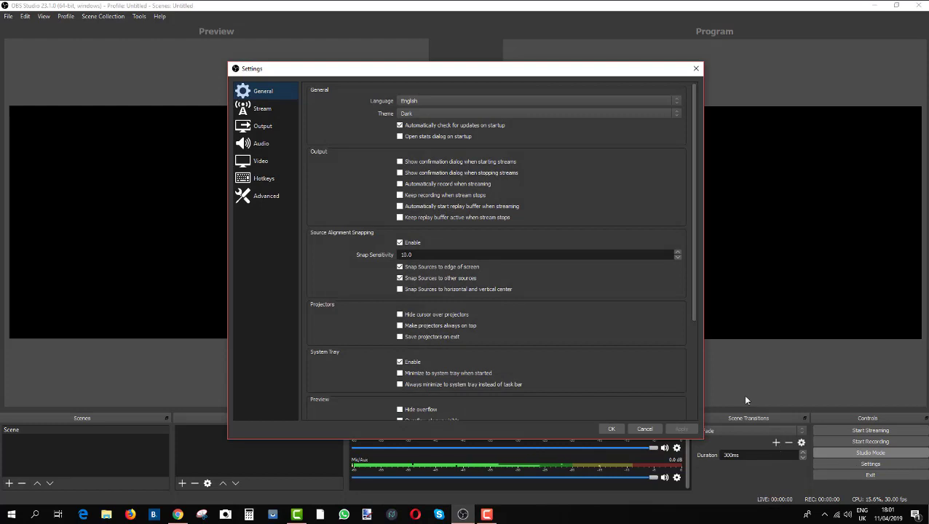
pyautogui.click(258, 127)
pyautogui.click(404, 138)
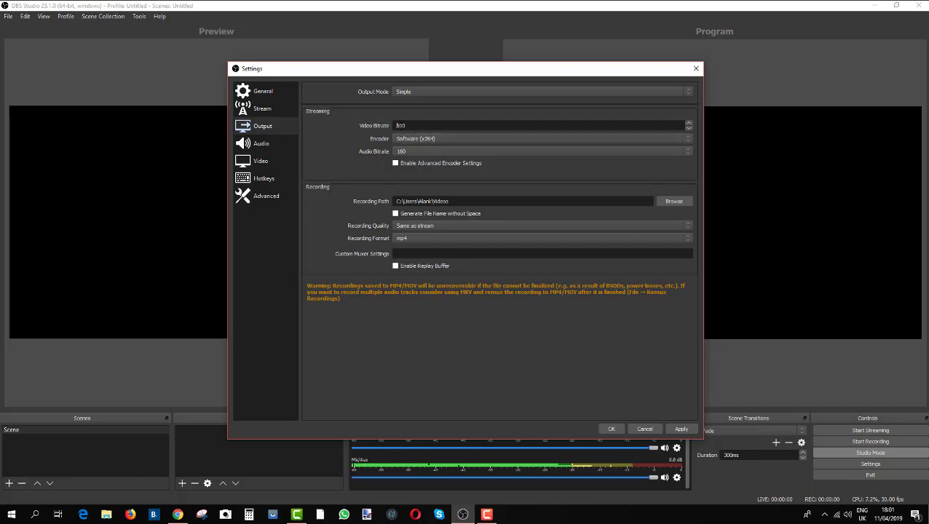
pyautogui.write('5')
pyautogui.write('3')
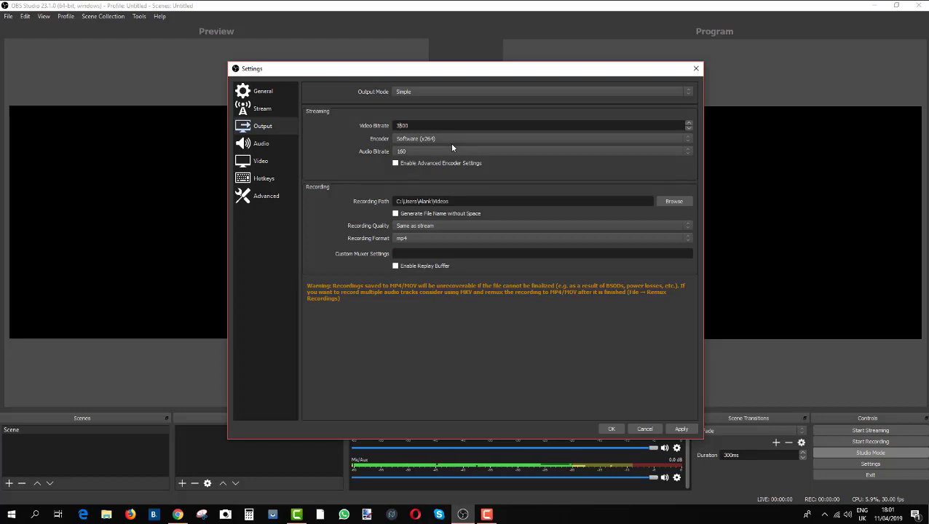
pyautogui.click(412, 238)
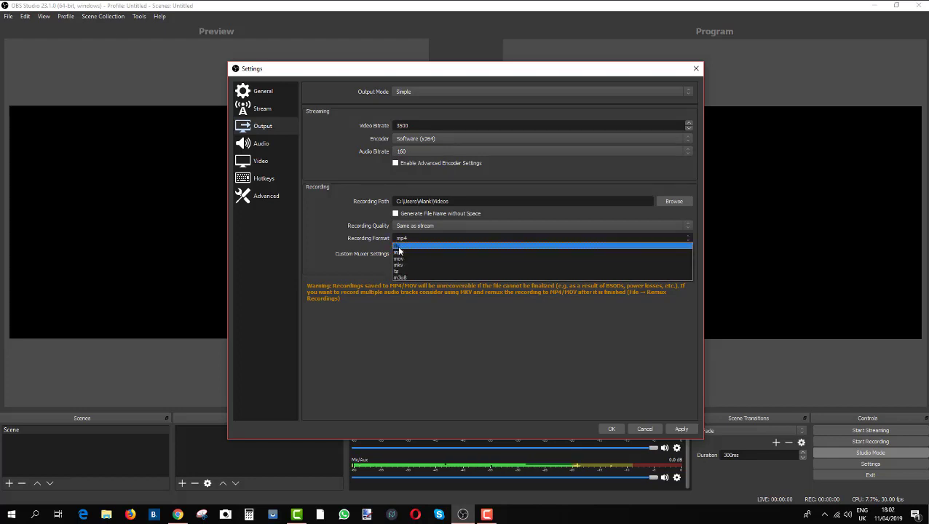
pyautogui.click(406, 240)
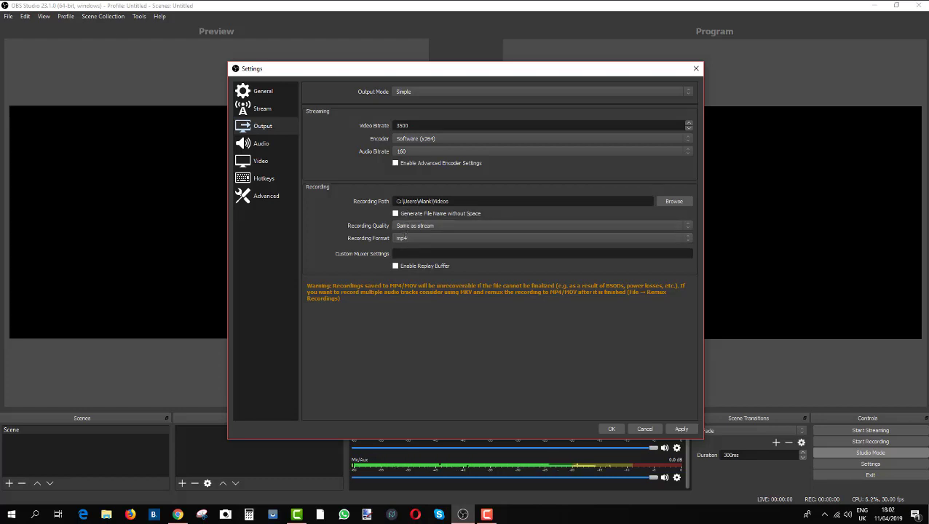
# Step: Create a folder named "obs recordings" inside Videos and choose it as the recording path
pyautogui.moveTo(397, 201); pyautogui.dragTo(449, 201)
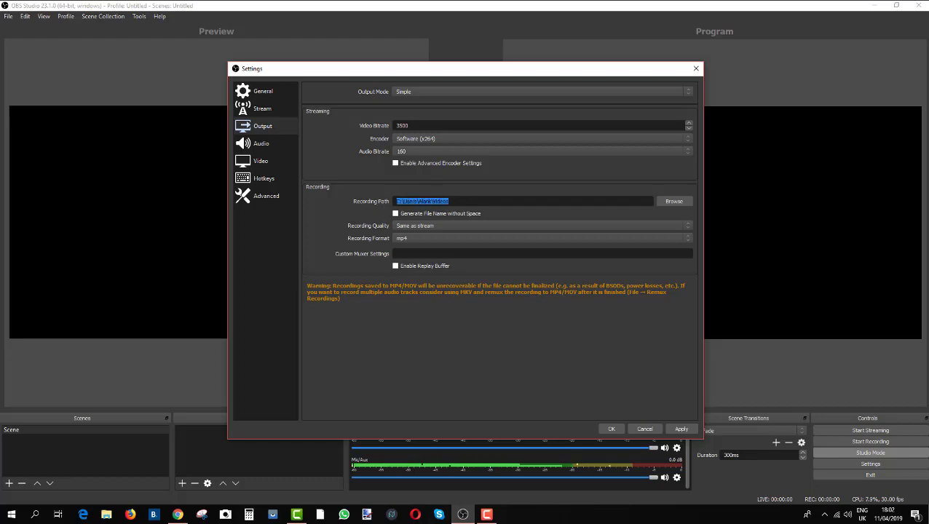
pyautogui.click(673, 201)
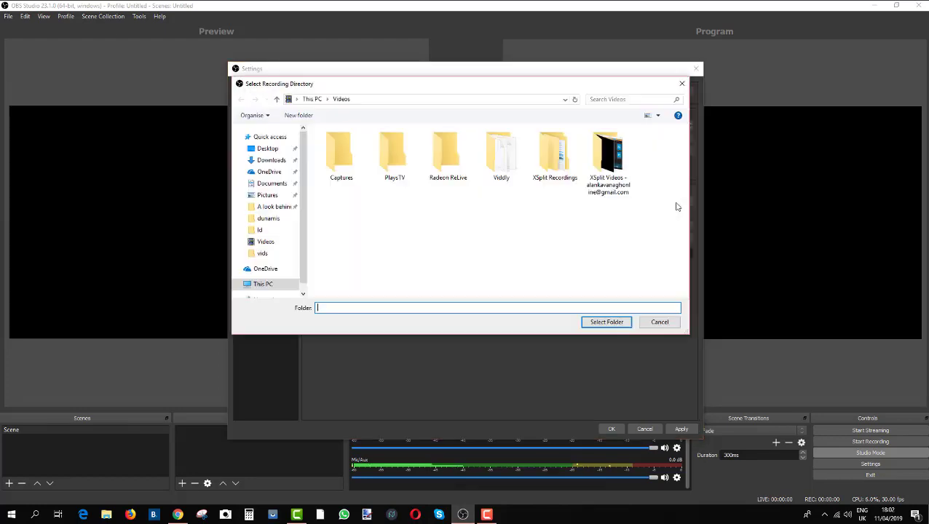
pyautogui.rightClick(438, 237)
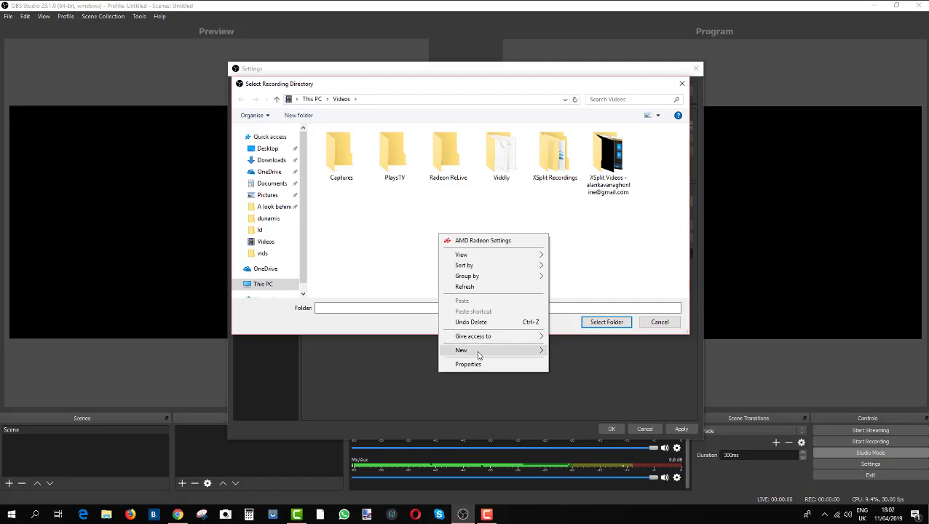
pyautogui.moveTo(478, 355)
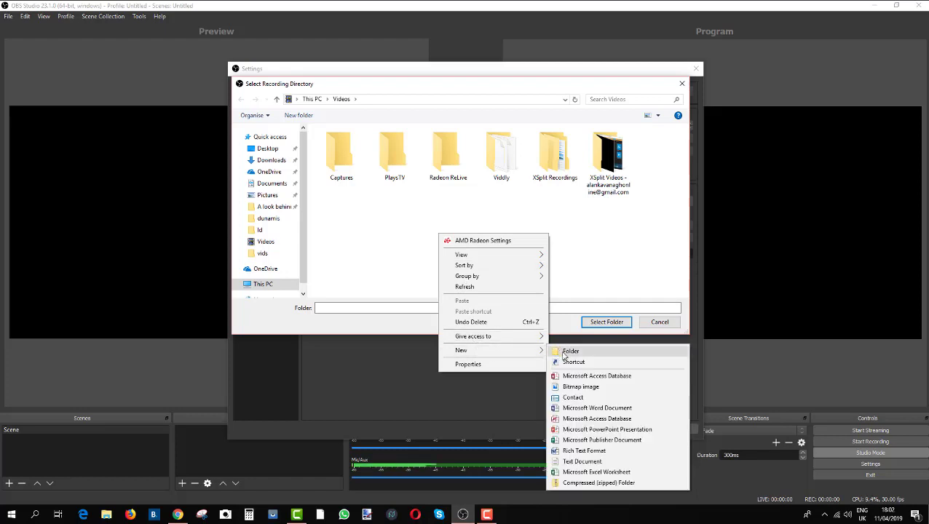
pyautogui.click(562, 352)
pyautogui.write('o')
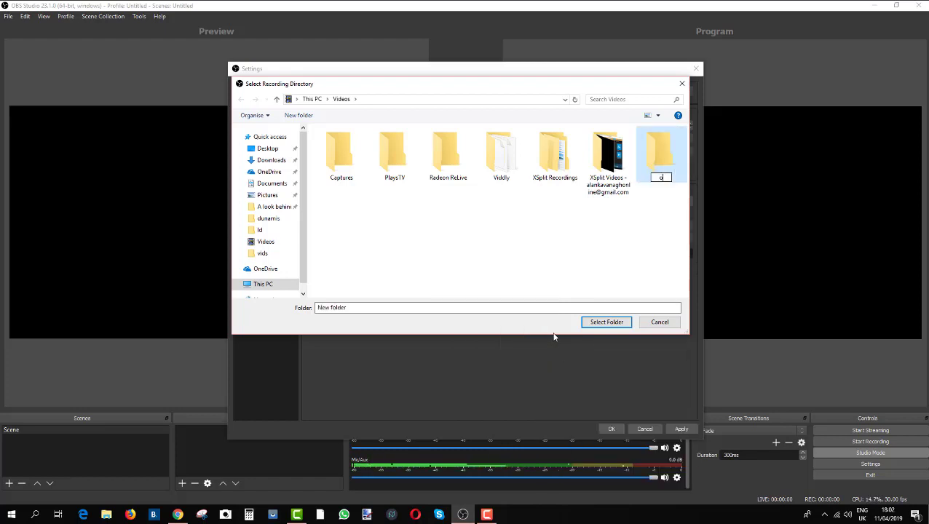
pyautogui.write('bs recordings')
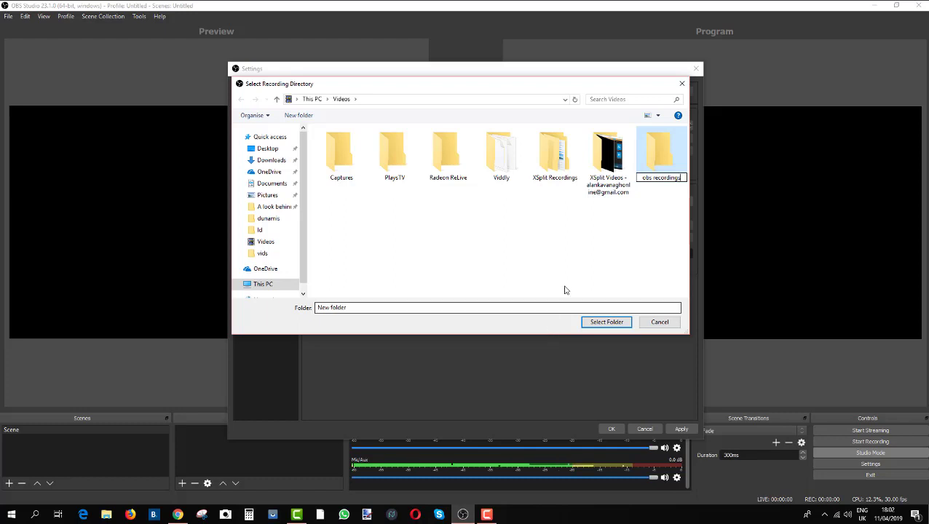
pyautogui.click(614, 269)
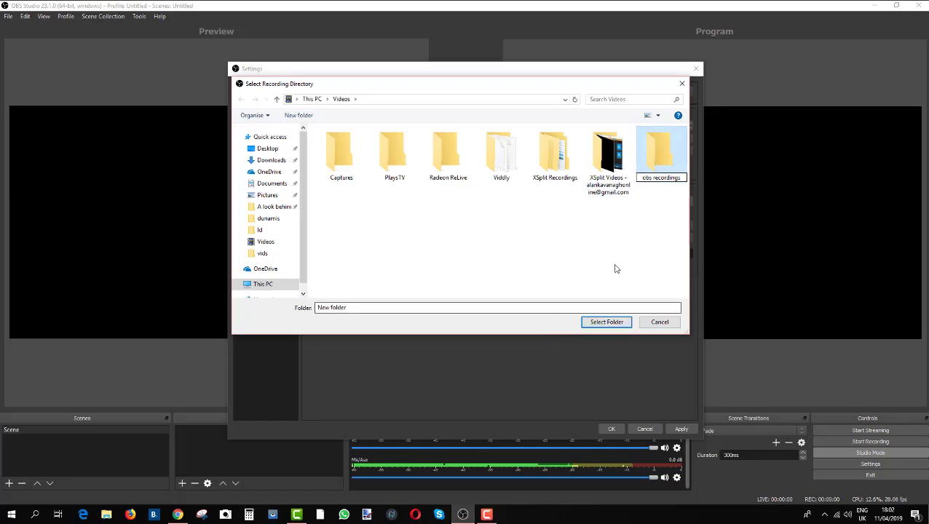
pyautogui.click(648, 175)
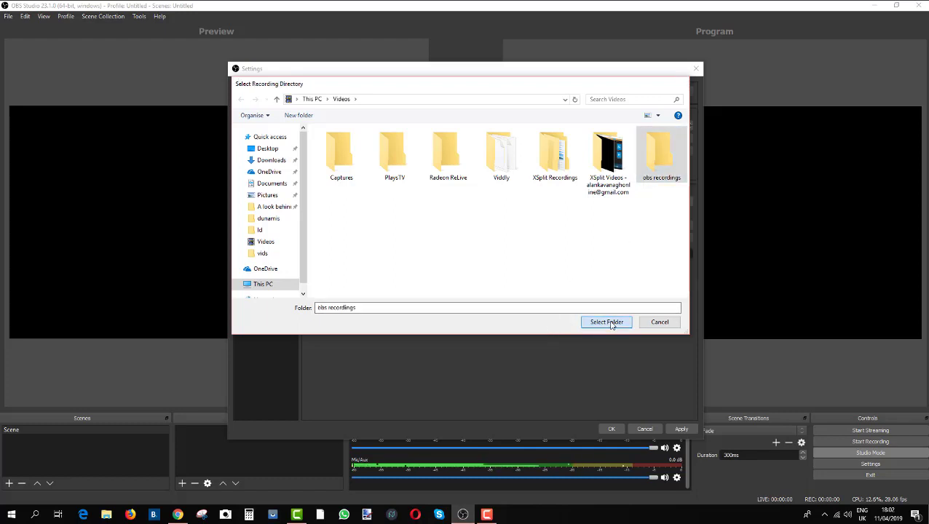
pyautogui.click(608, 322)
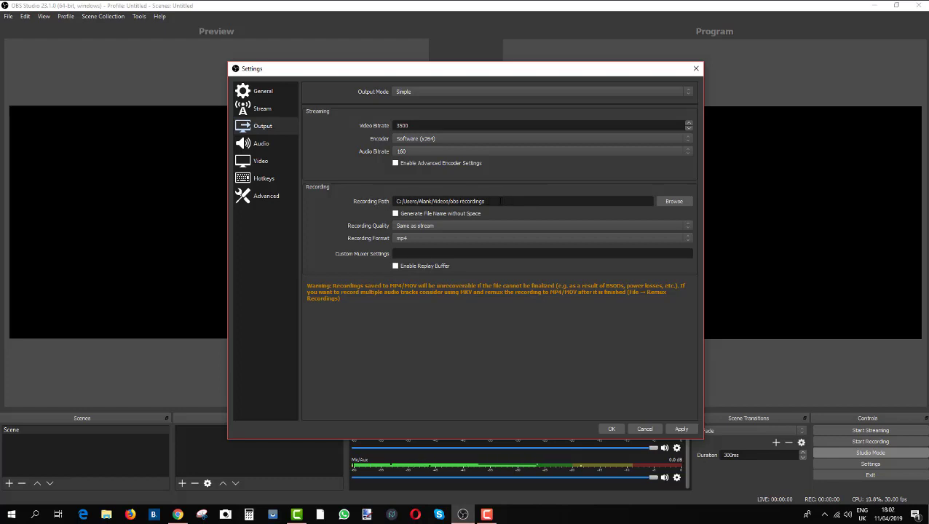
# Step: Check the Stream and General settings, and close the settings with the changes saved
pyautogui.click(266, 113)
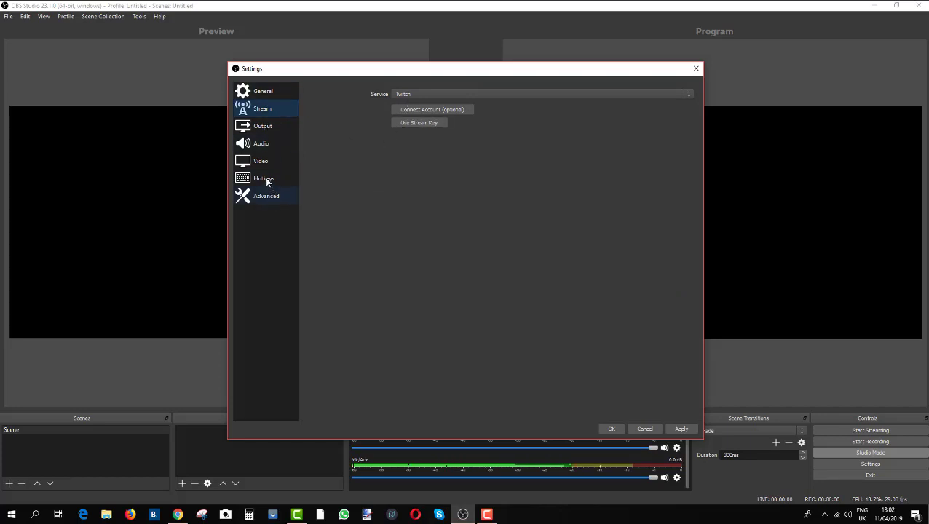
pyautogui.click(260, 93)
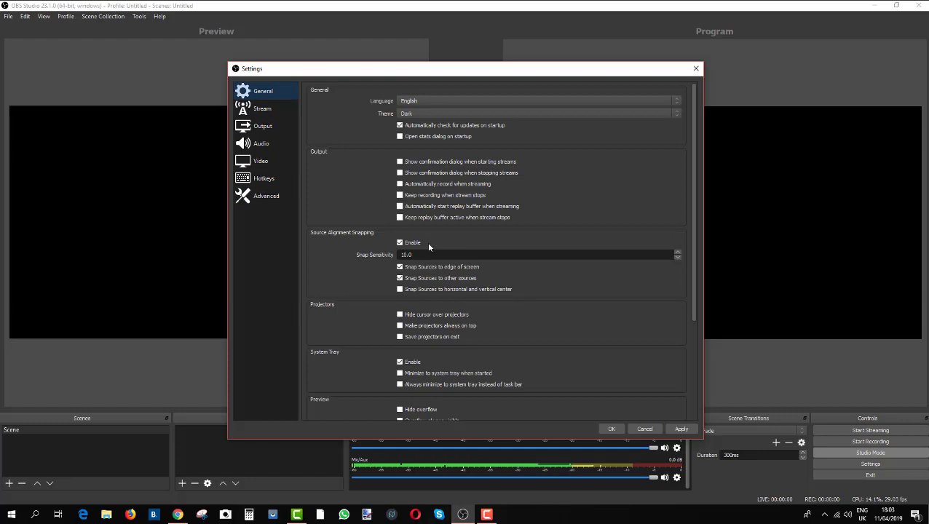
pyautogui.click(695, 70)
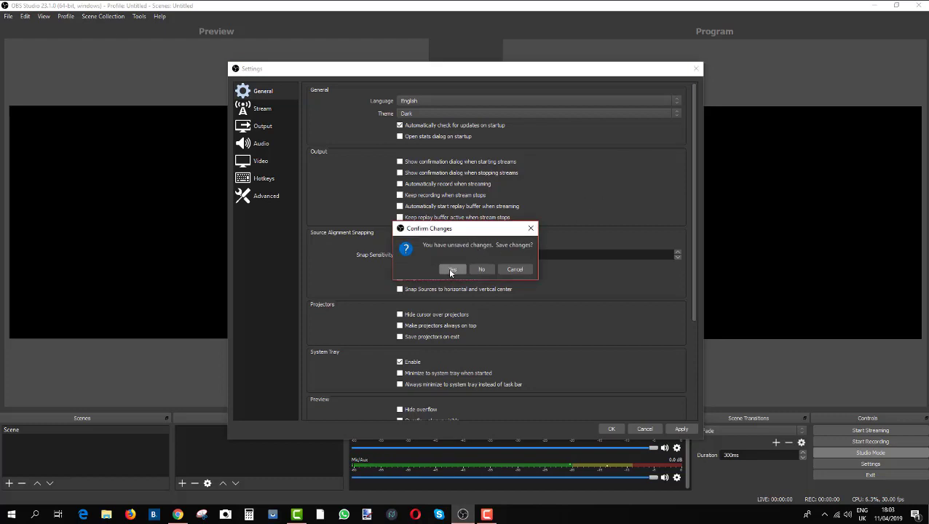
pyautogui.click(451, 271)
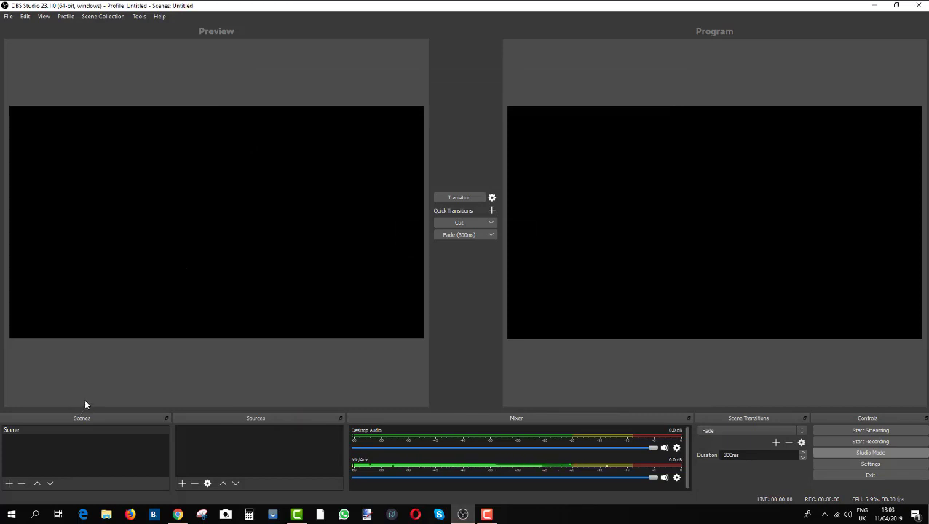
# Step: Add two more scenes with the suggested names Scene 2 and Scene 3
pyautogui.click(9, 484)
pyautogui.click(439, 273)
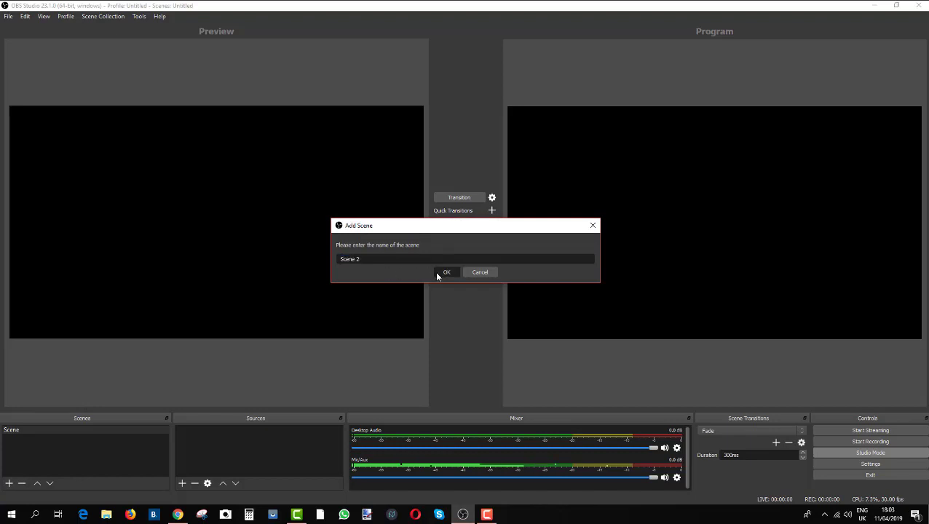
pyautogui.click(10, 482)
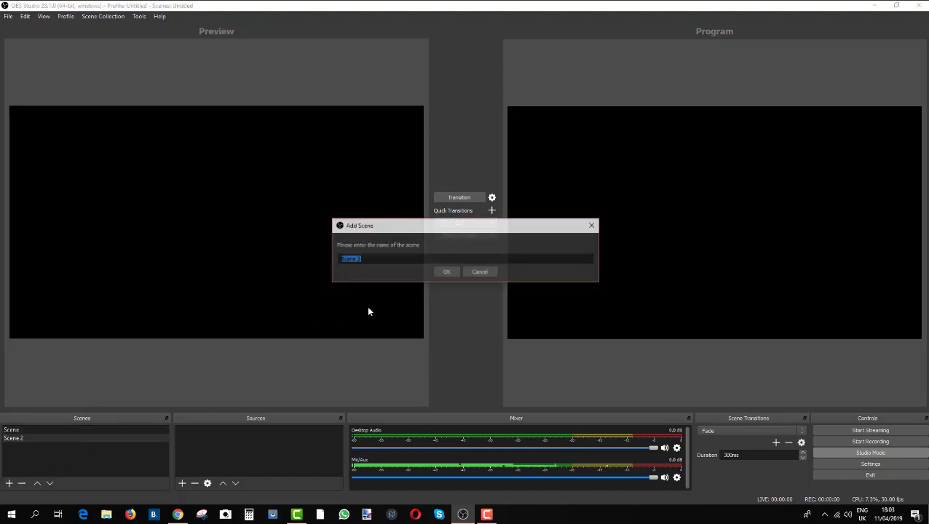
pyautogui.click(440, 272)
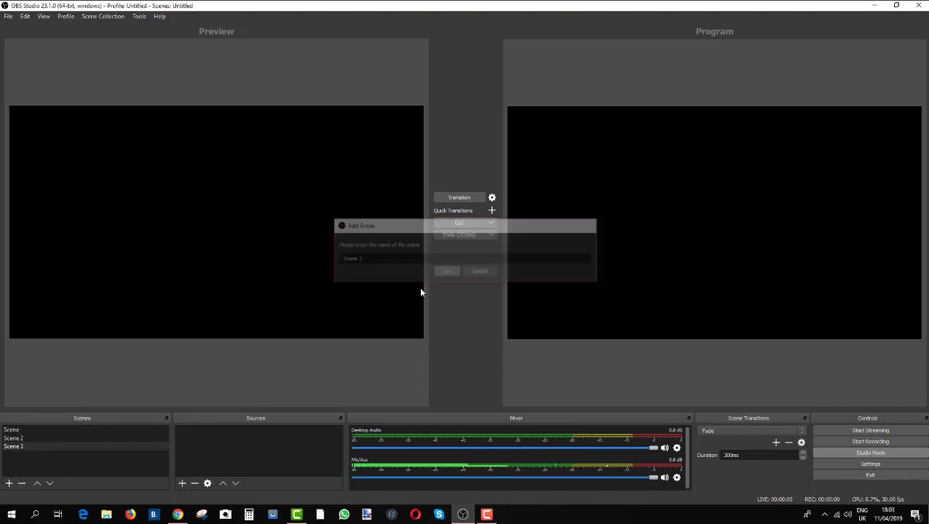
# Step: Rename Scene 2 to "main stream" and move it to the top of the scene list
pyautogui.click(18, 438)
pyautogui.rightClick(19, 438)
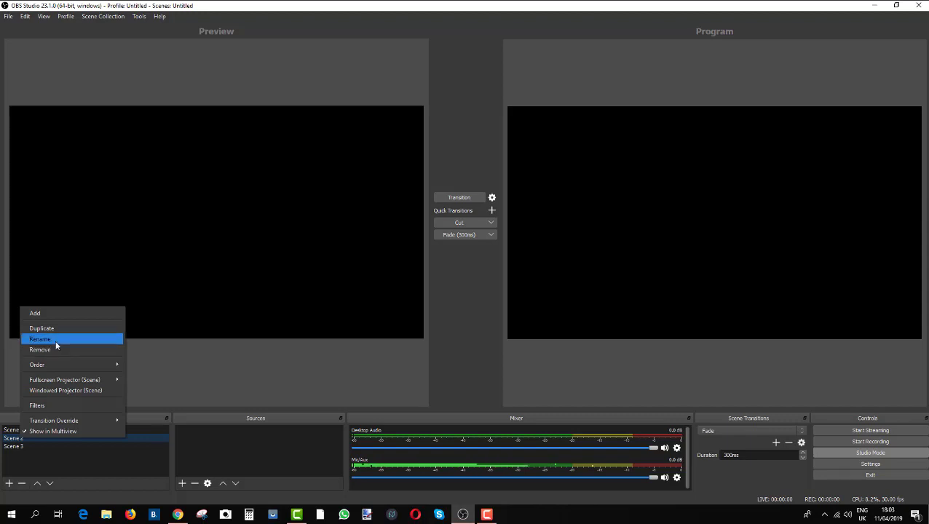
pyautogui.press('Escape')
pyautogui.press('BackSpace')
pyautogui.press('BackSpace')
pyautogui.press('BackSpace')
pyautogui.press('BackSpace')
pyautogui.press('BackSpace')
pyautogui.press('BackSpace')
pyautogui.press('BackSpace')
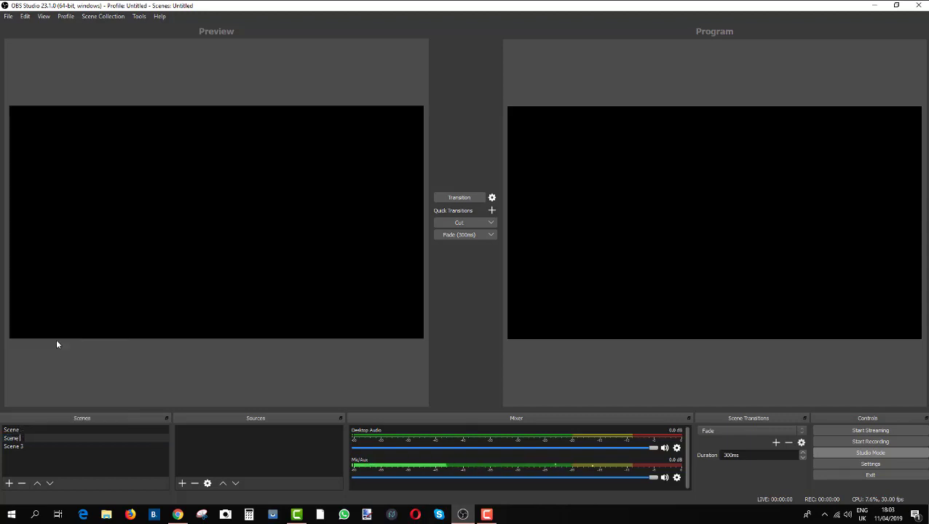
pyautogui.write('main')
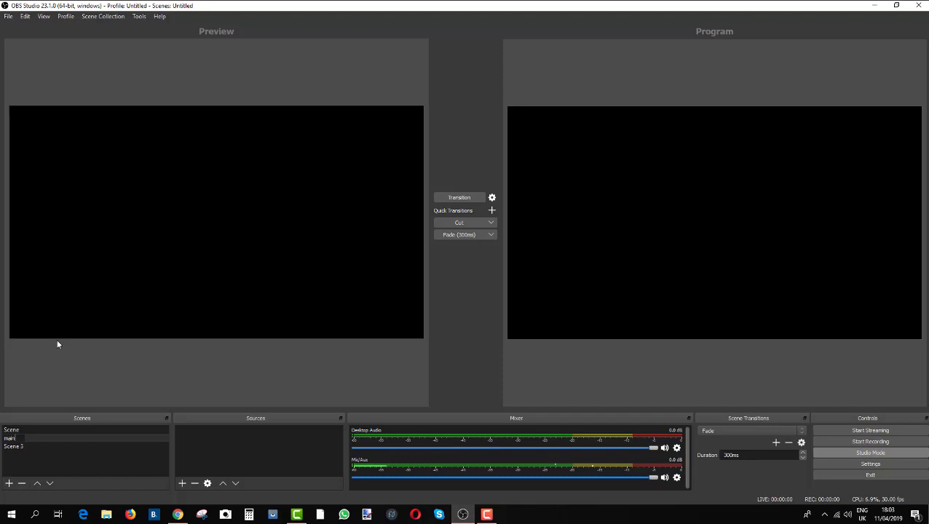
pyautogui.write(' stream')
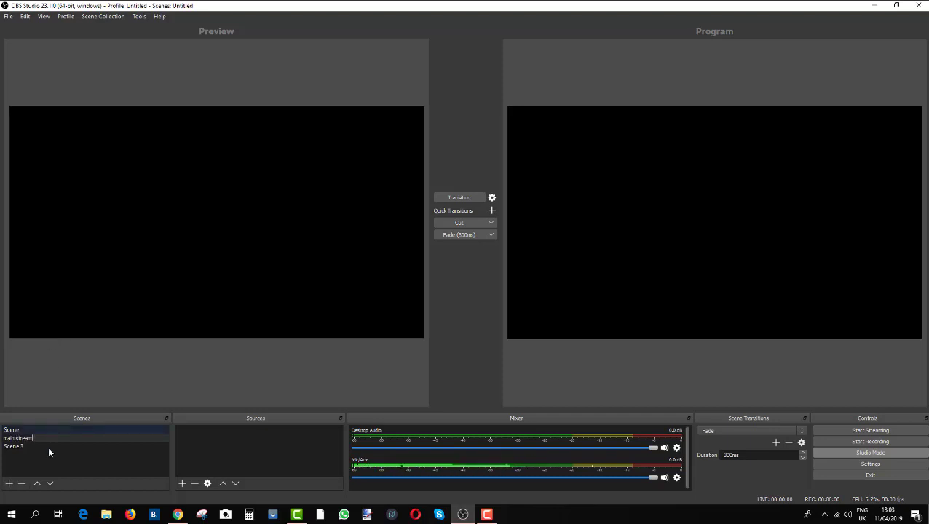
pyautogui.press('Return')
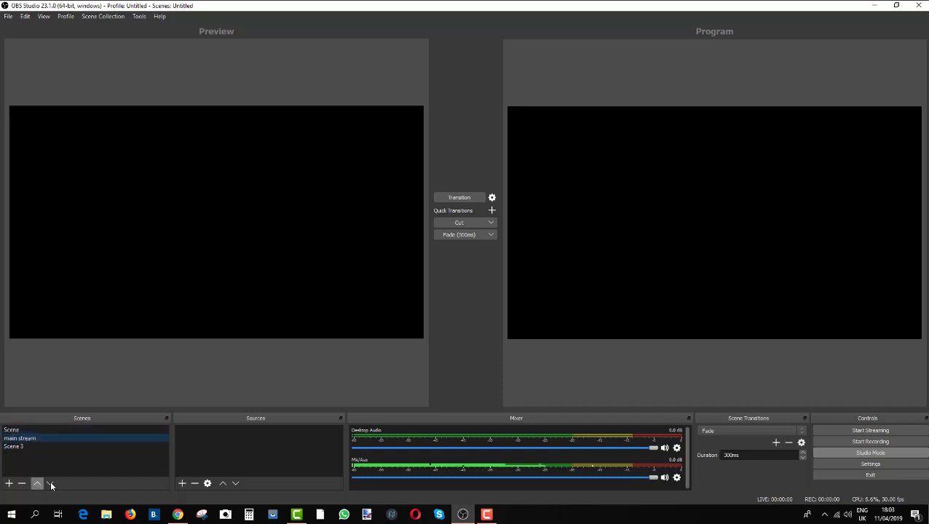
pyautogui.click(37, 484)
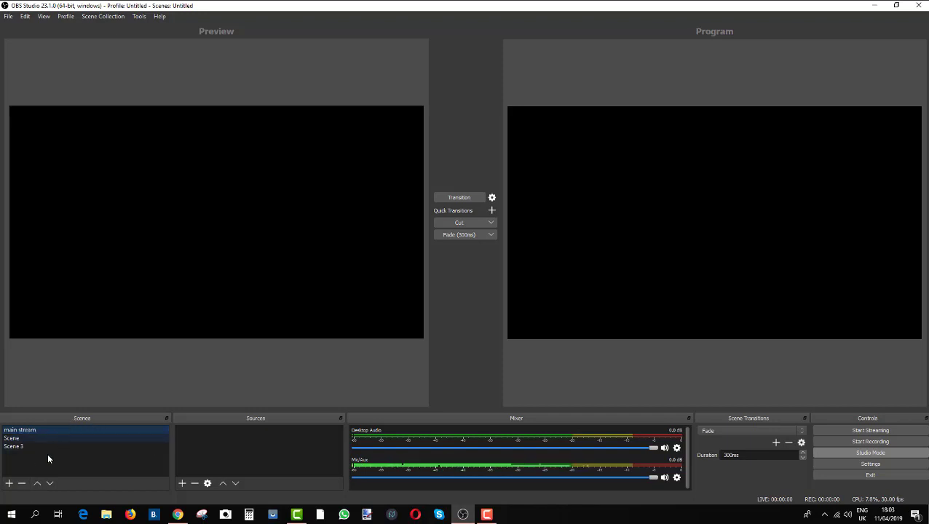
# Step: Add a new Display Capture source named "screen capture" to the main stream scene
pyautogui.click(182, 483)
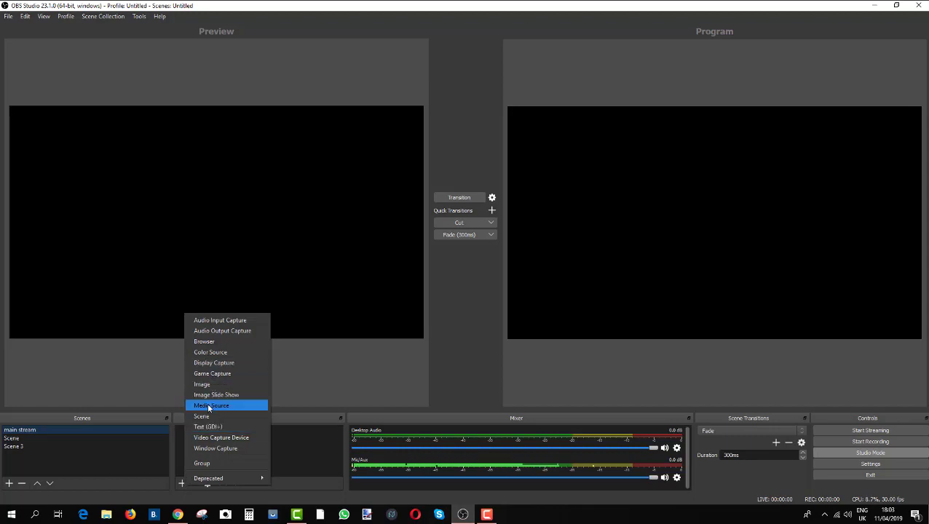
pyautogui.click(212, 362)
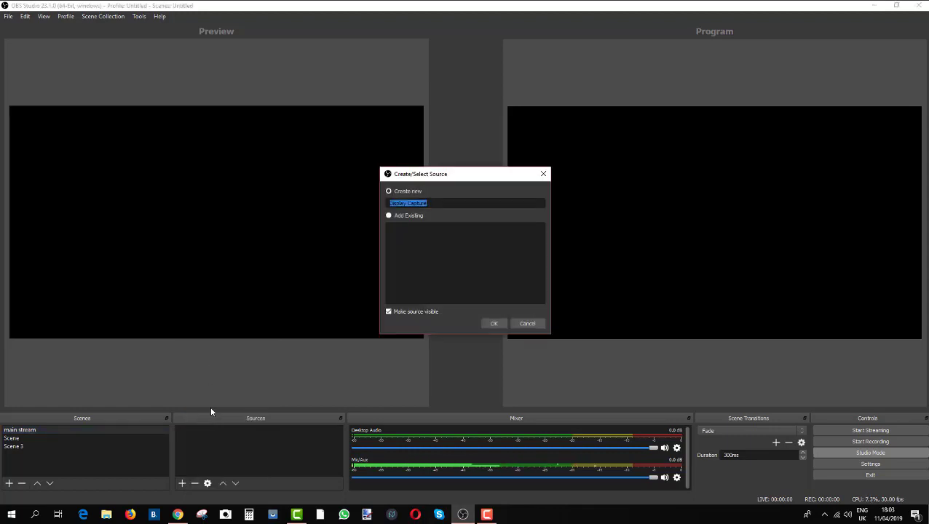
pyautogui.press('BackSpace')
pyautogui.write('screen capt')
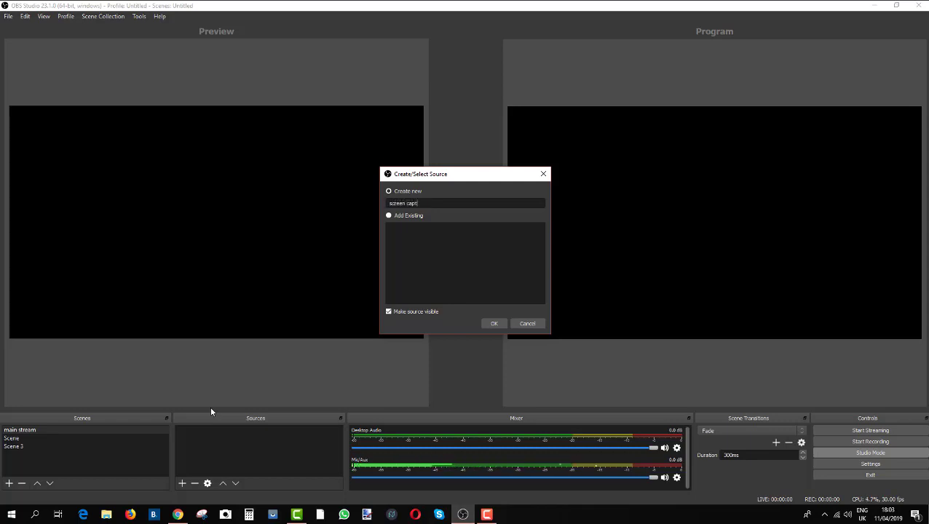
pyautogui.write('ure')
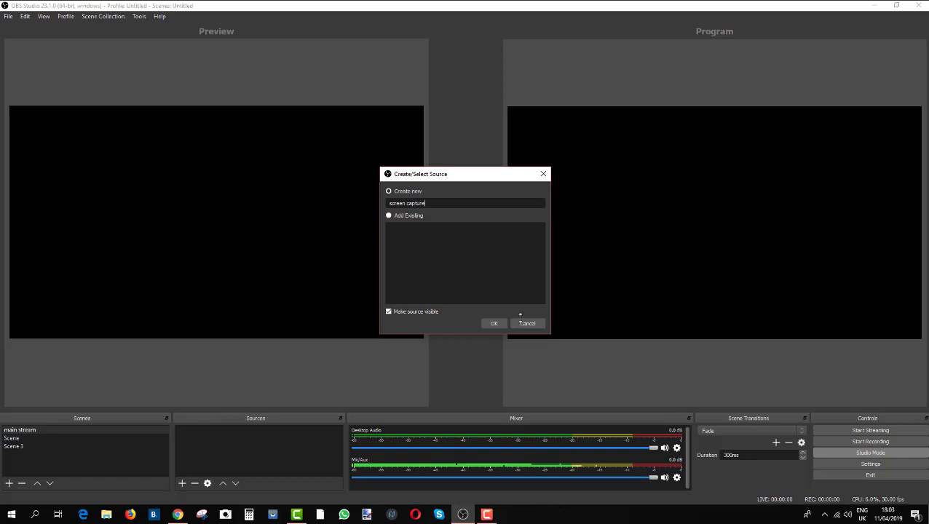
pyautogui.click(492, 325)
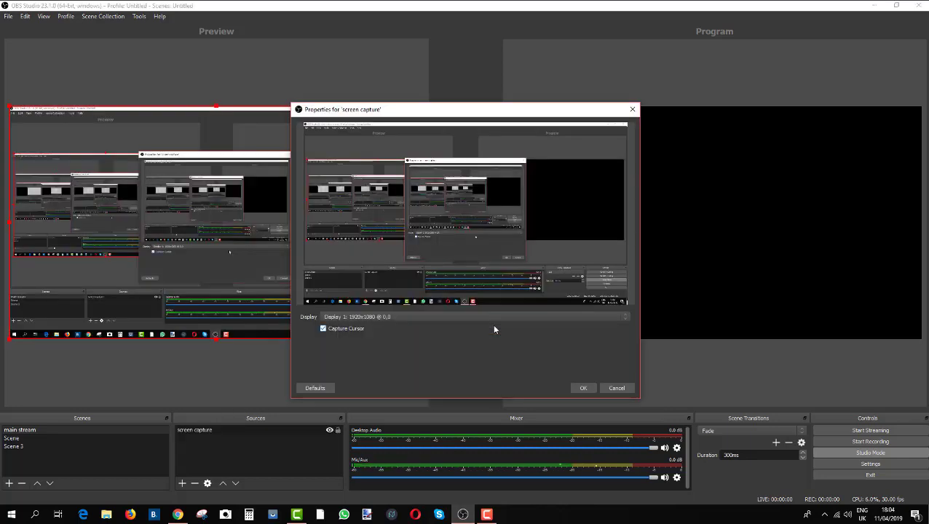
# Step: Set the screen capture source to Display 2: 1920x1080 and accept its properties
pyautogui.click(395, 320)
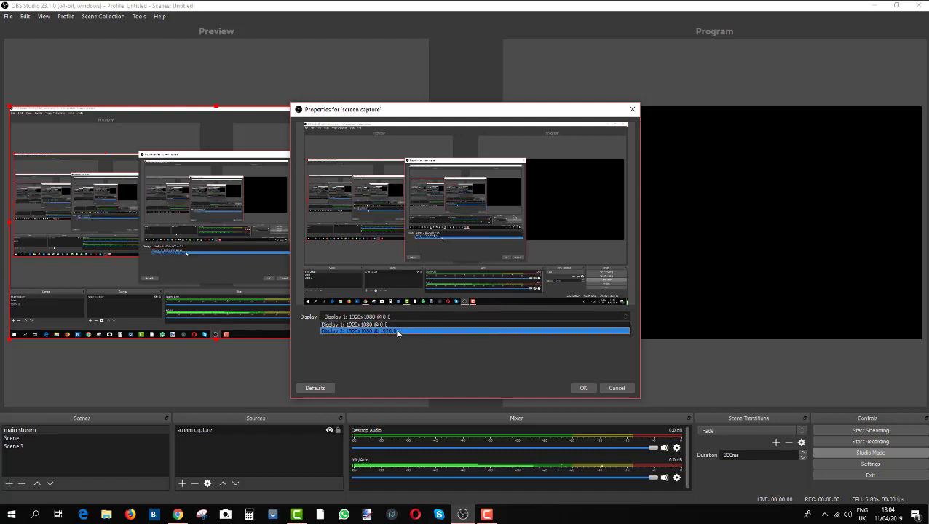
pyautogui.click(397, 333)
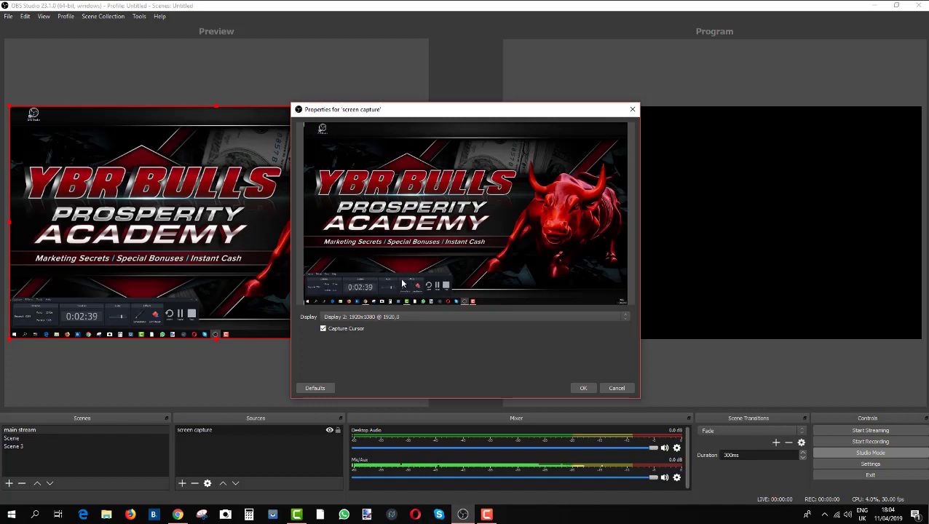
pyautogui.click(583, 388)
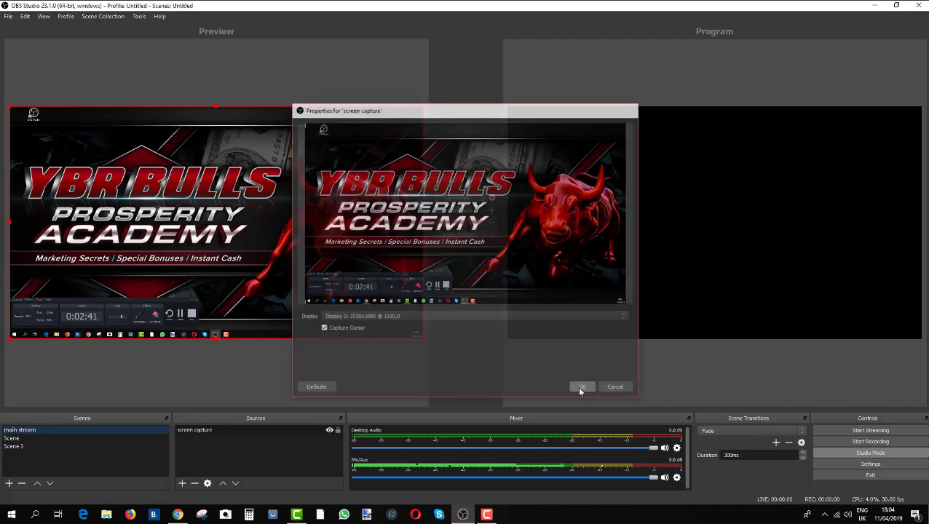
# Step: Add a Video Capture Device source named "webcam" using the Logitech HD Pro Webcam C920 with its default settings
pyautogui.click(182, 483)
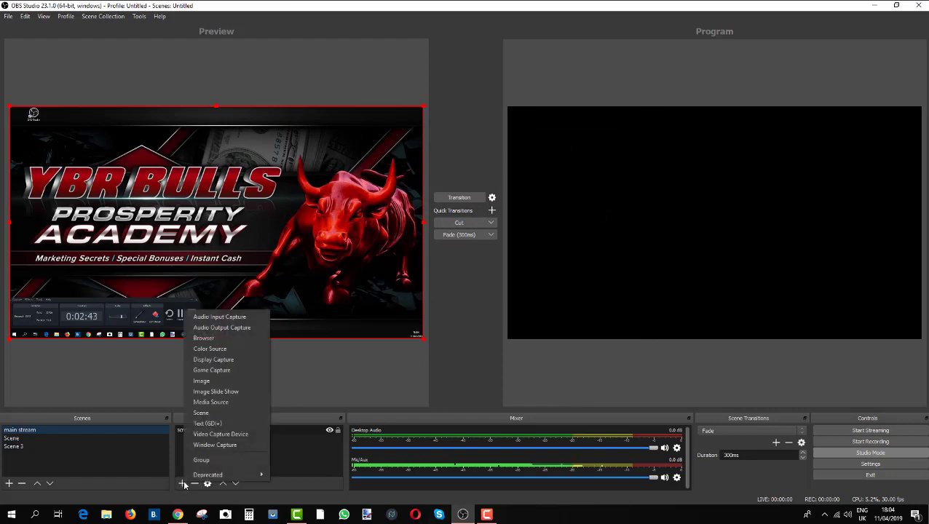
pyautogui.click(229, 435)
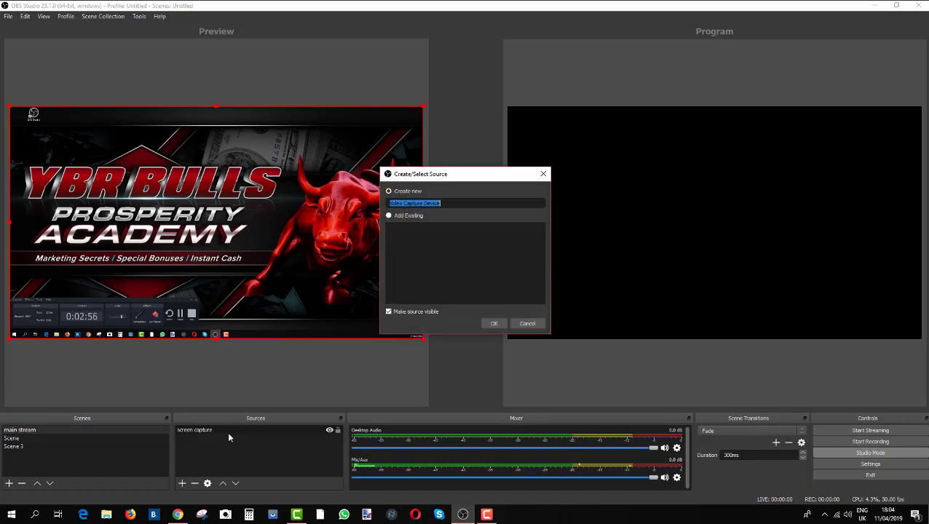
pyautogui.write('webcam')
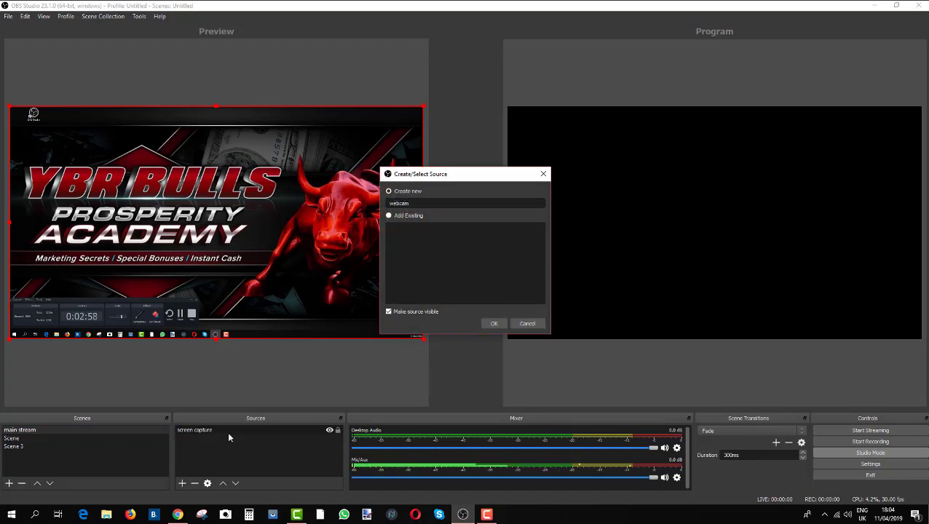
pyautogui.click(487, 325)
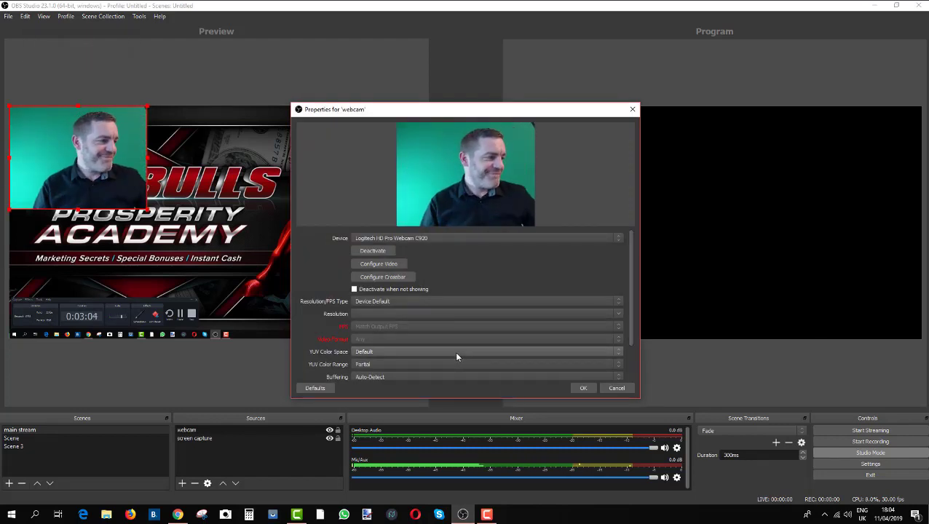
pyautogui.click(583, 388)
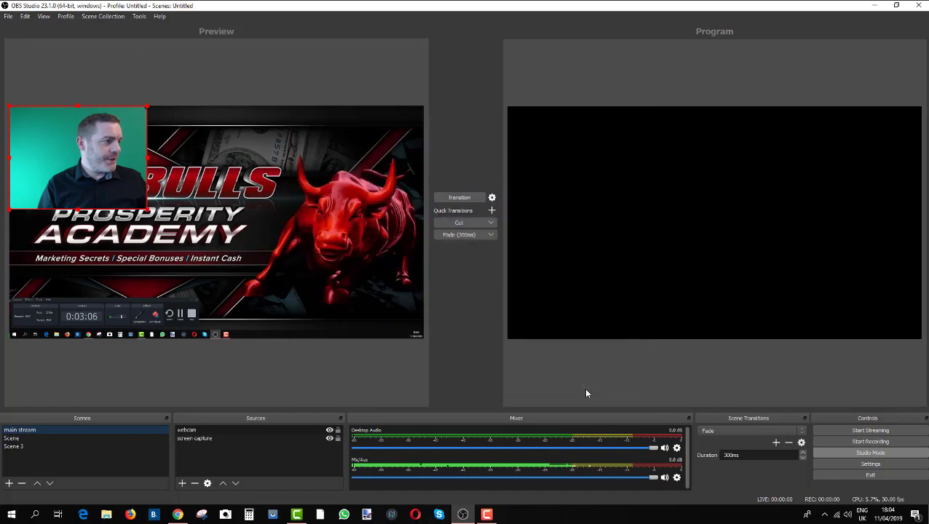
# Step: Fit the webcam into the lower-right corner of the main stream canvas and transition the scene to Program
pyautogui.moveTo(81, 165); pyautogui.dragTo(353, 288)
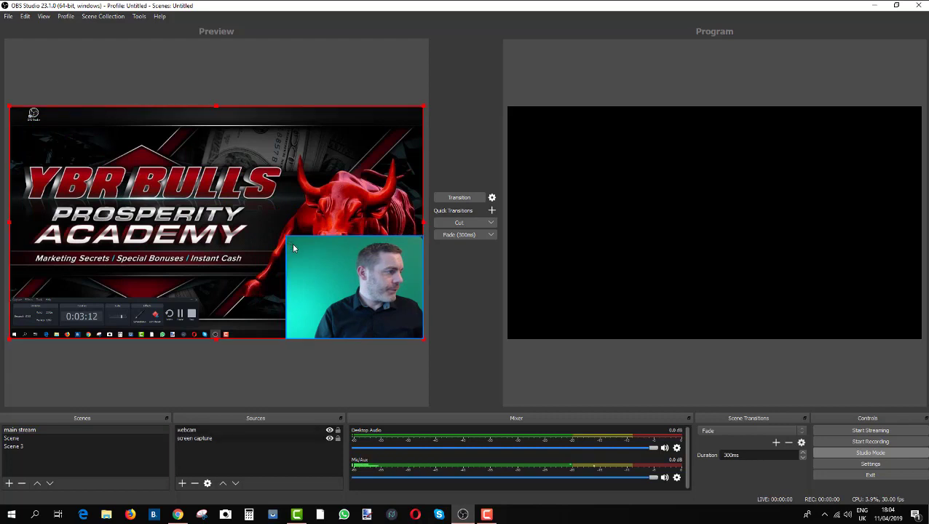
pyautogui.moveTo(286, 237)
pyautogui.mouseDown()
pyautogui.moveTo(201, 174)
pyautogui.moveTo(285, 235)
pyautogui.mouseUp()
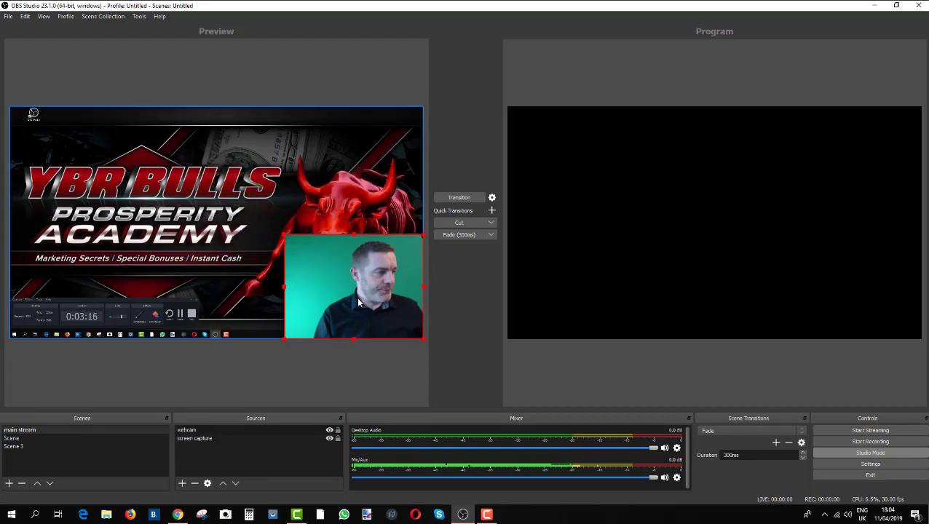
pyautogui.moveTo(356, 297)
pyautogui.mouseDown()
pyautogui.moveTo(302, 236)
pyautogui.moveTo(358, 307)
pyautogui.moveTo(358, 296)
pyautogui.mouseUp()
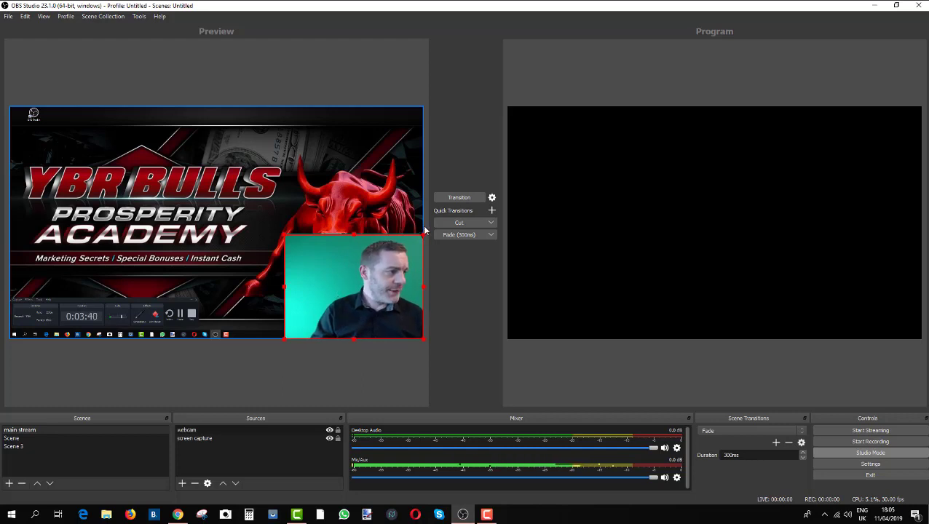
pyautogui.click(204, 372)
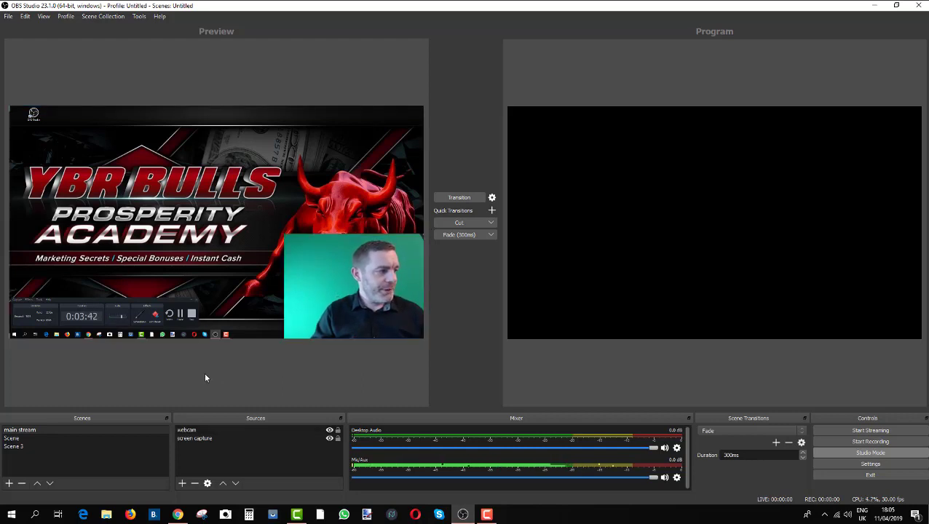
pyautogui.click(456, 198)
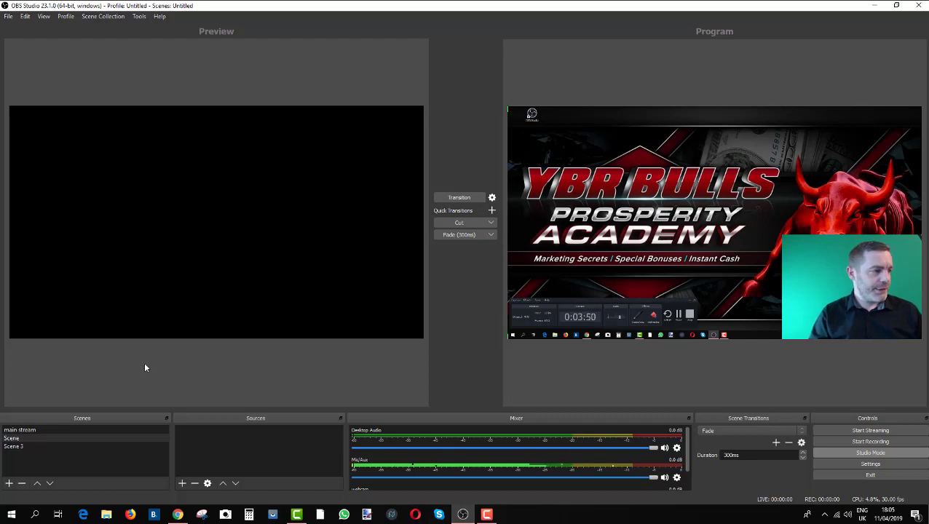
# Step: Rename the scene called Scene to "BACKUP SCENE"
pyautogui.rightClick(18, 440)
pyautogui.click(55, 346)
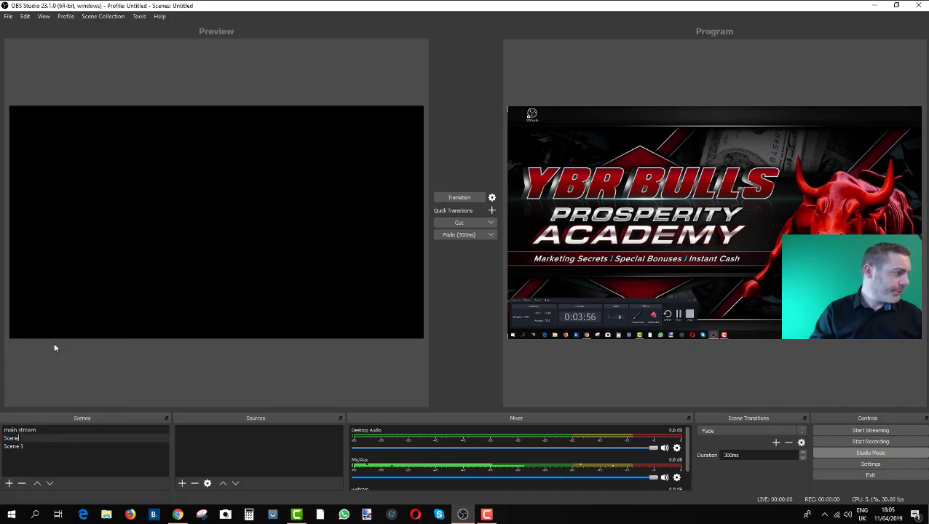
pyautogui.press('BackSpace')
pyautogui.press('BackSpace')
pyautogui.press('BackSpace')
pyautogui.press('BackSpace')
pyautogui.press('BackSpace')
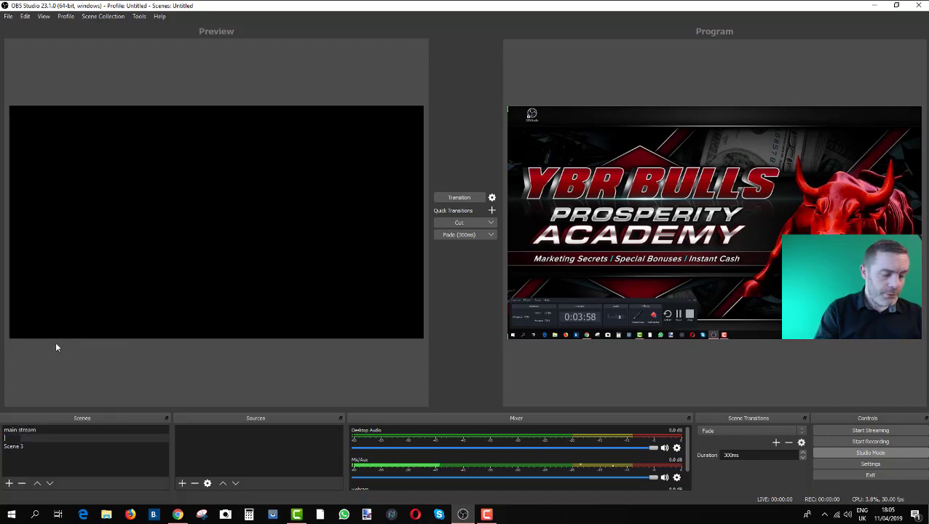
pyautogui.write('BACKUP')
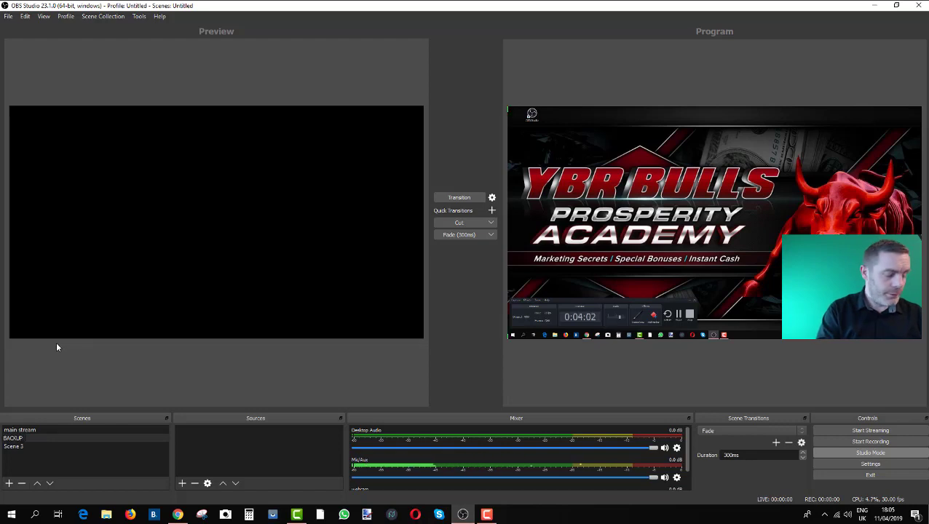
pyautogui.write(' SCENE')
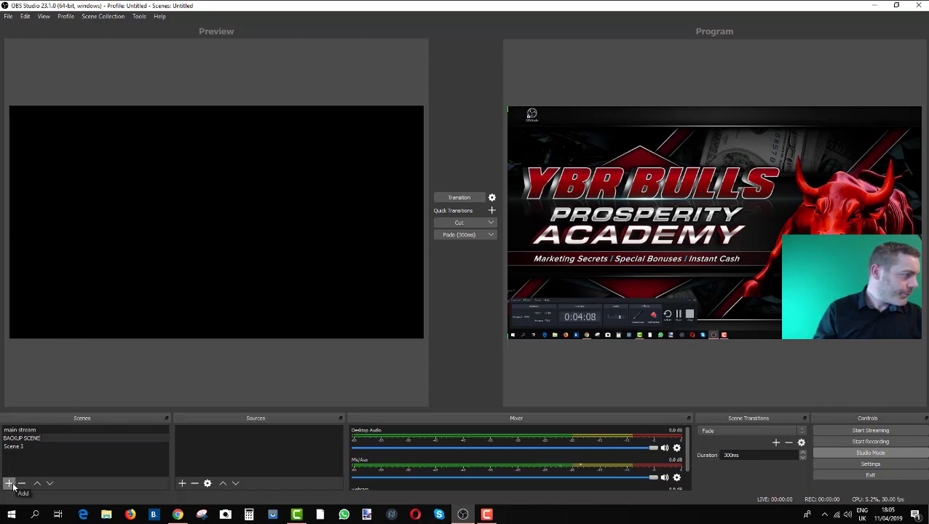
pyautogui.click(108, 467)
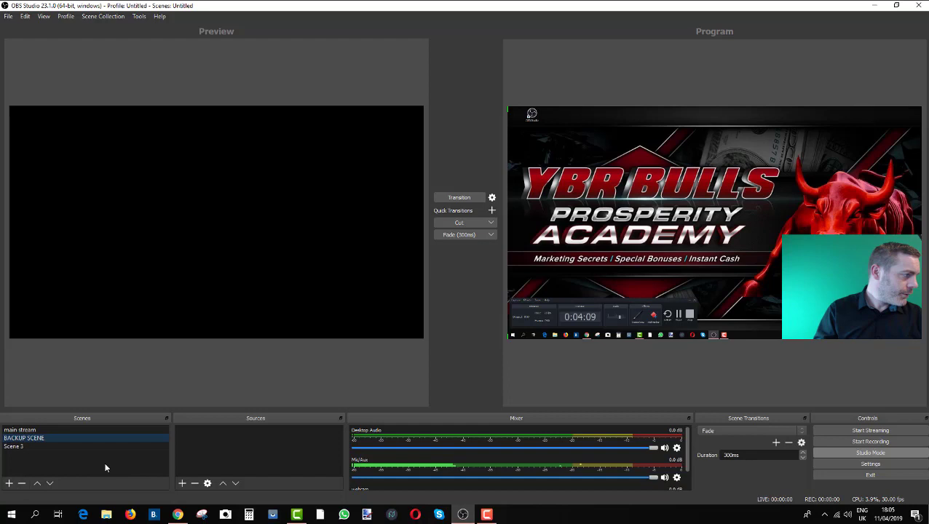
# Step: Add an Image source with the suggested name to BACKUP SCENE, using "Untitled design.jpg" from the Desktop
pyautogui.click(180, 485)
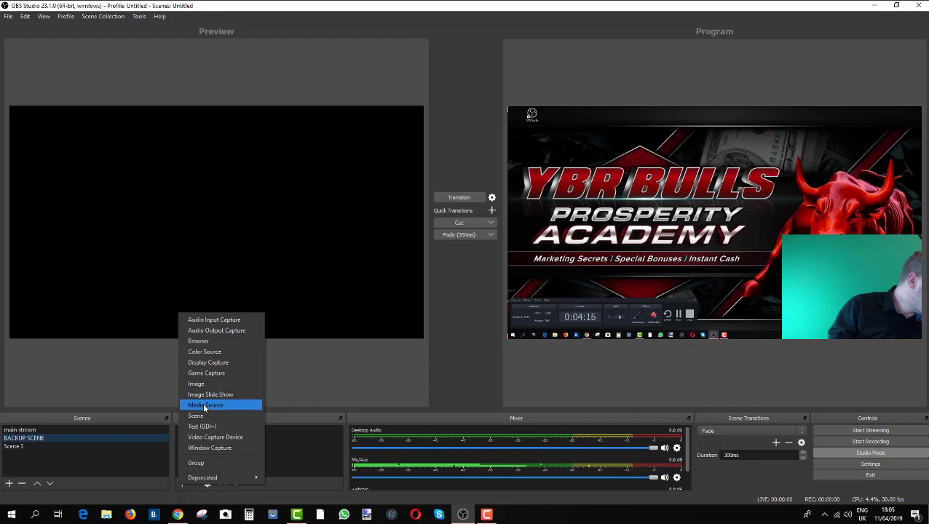
pyautogui.click(201, 384)
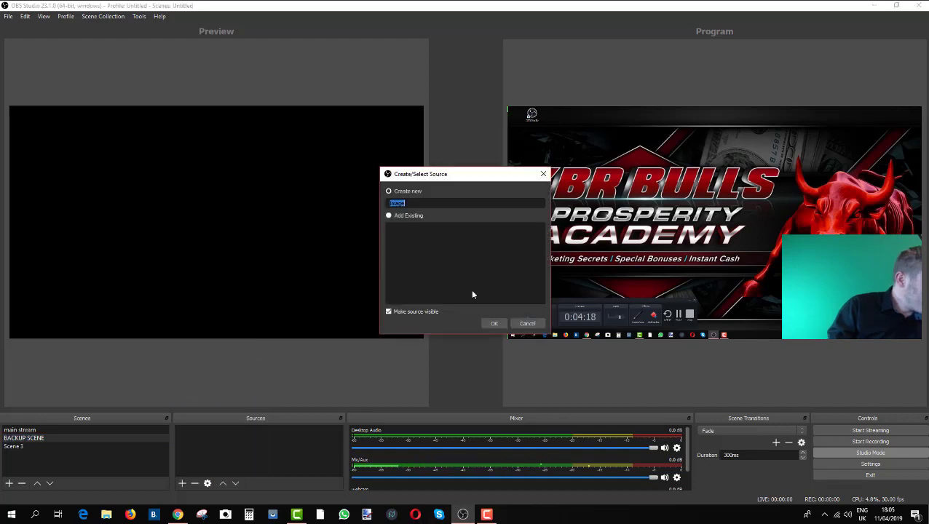
pyautogui.click(494, 323)
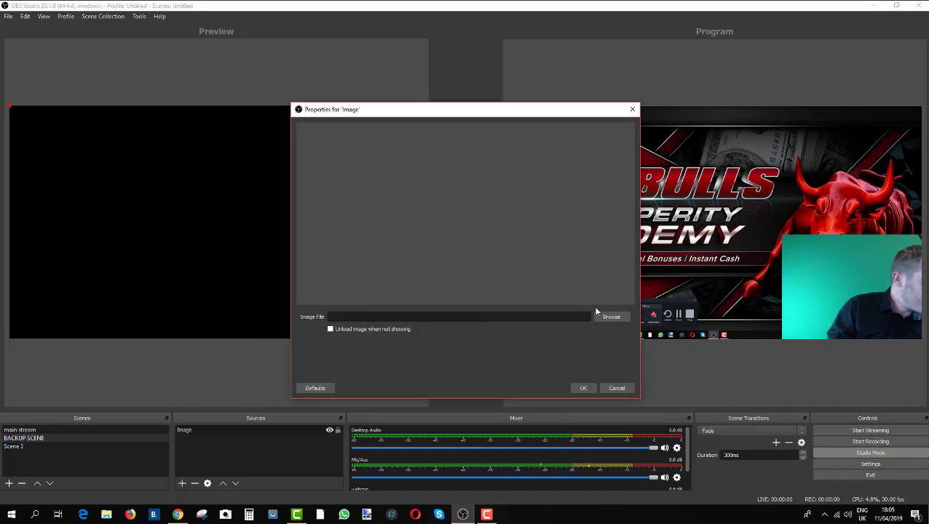
pyautogui.click(608, 317)
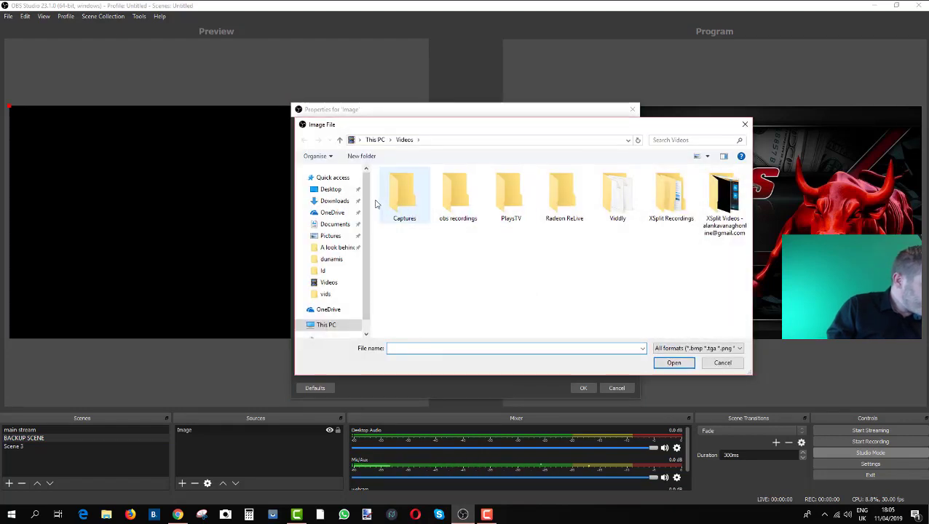
pyautogui.click(336, 190)
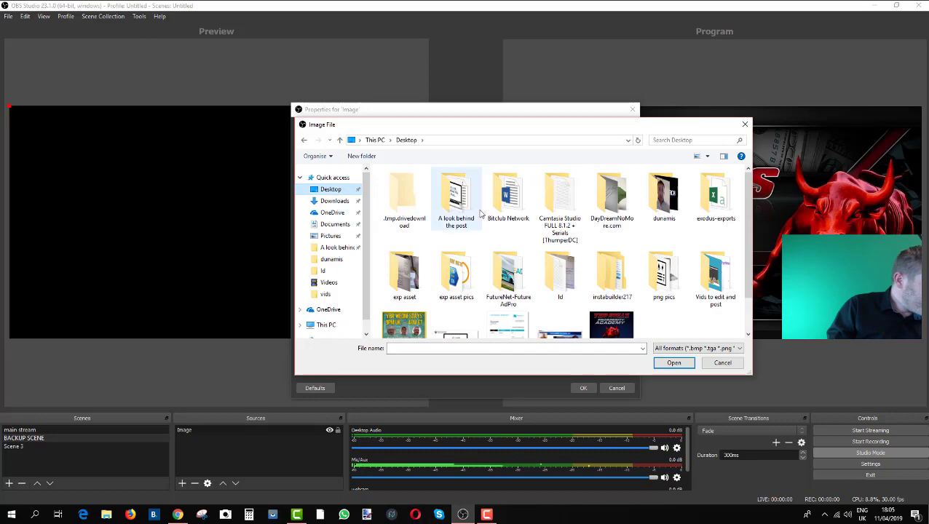
pyautogui.scroll(-1, 466, 240)
pyautogui.click(611, 288)
pyautogui.click(675, 364)
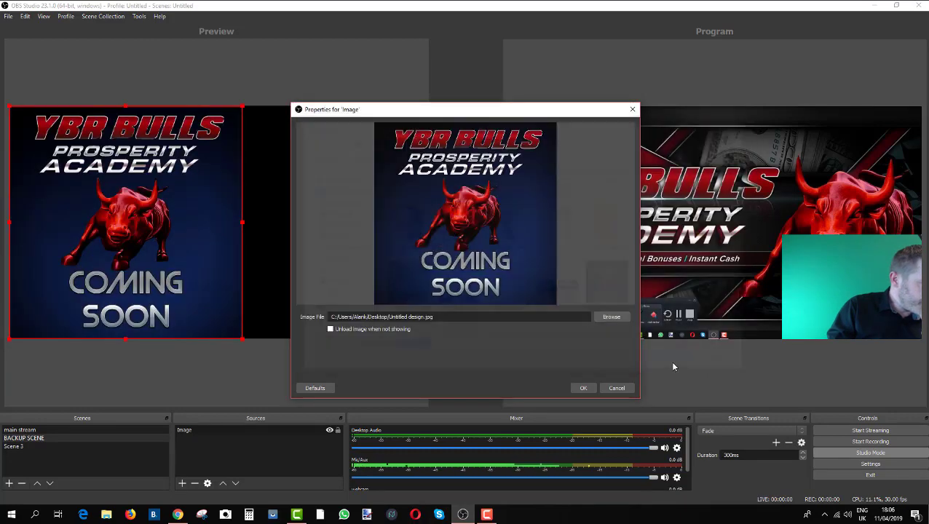
pyautogui.click(583, 388)
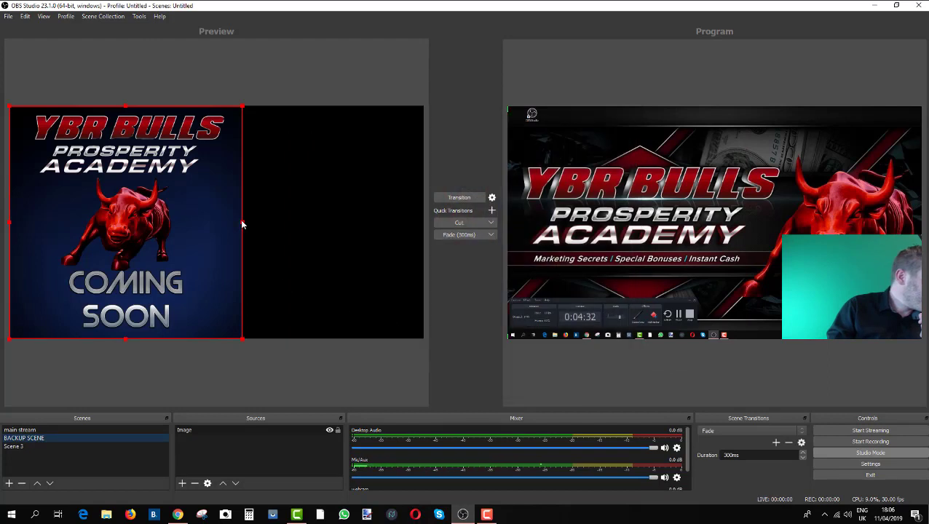
# Step: Place the coming-soon image near the middle of the canvas at full canvas height and transition BACKUP SCENE to Program
pyautogui.moveTo(242, 224); pyautogui.dragTo(279, 224)
pyautogui.moveTo(228, 245); pyautogui.dragTo(266, 255)
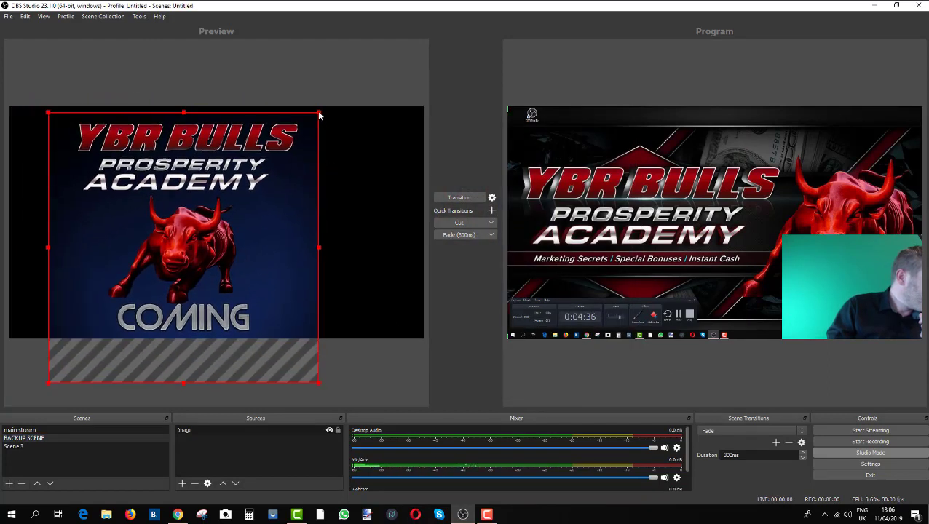
pyautogui.moveTo(318, 115); pyautogui.dragTo(283, 152)
pyautogui.moveTo(222, 236); pyautogui.dragTo(255, 209)
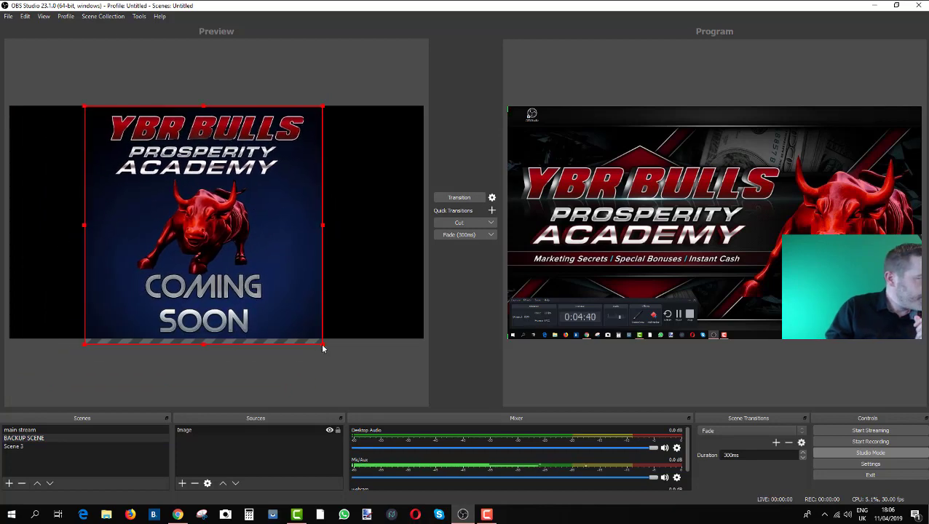
pyautogui.moveTo(322, 344); pyautogui.dragTo(318, 340)
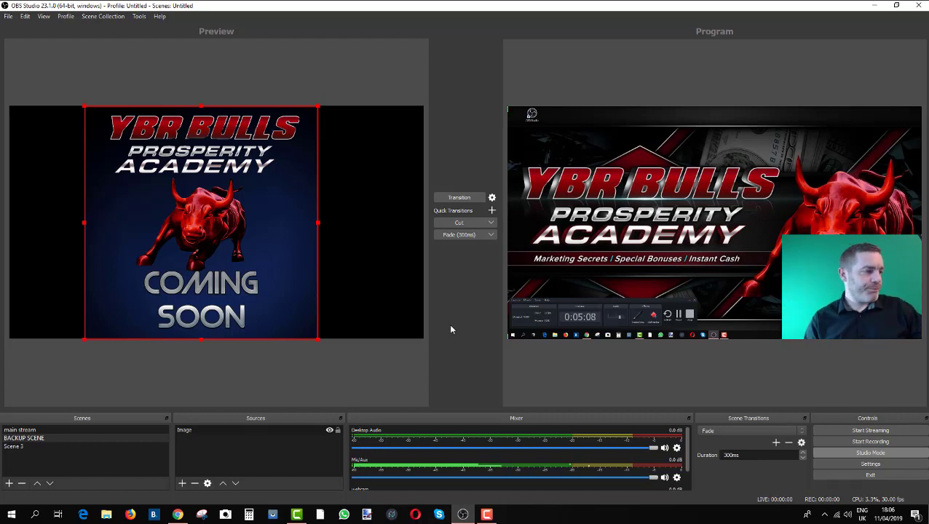
pyautogui.click(458, 198)
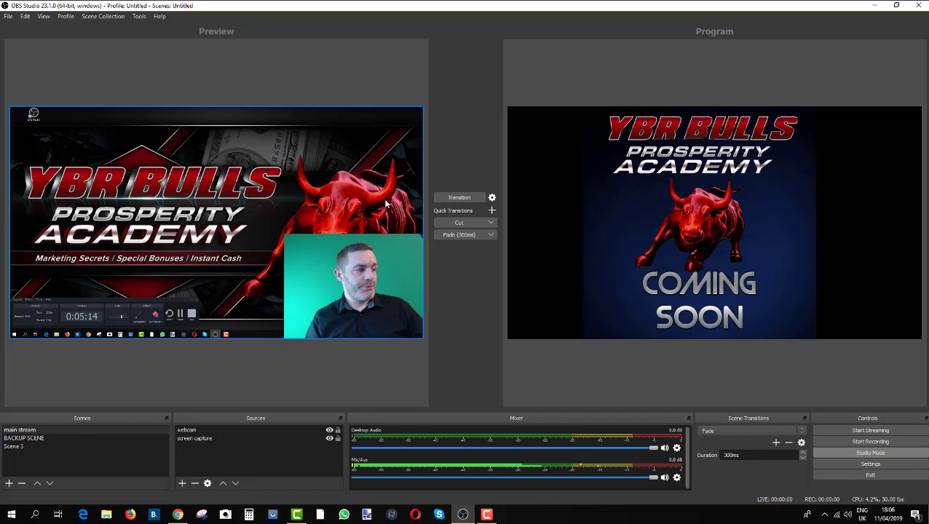
# Step: Move the main stream's webcam to the upper-left corner of the canvas and transition that scene to Program
pyautogui.click(333, 274)
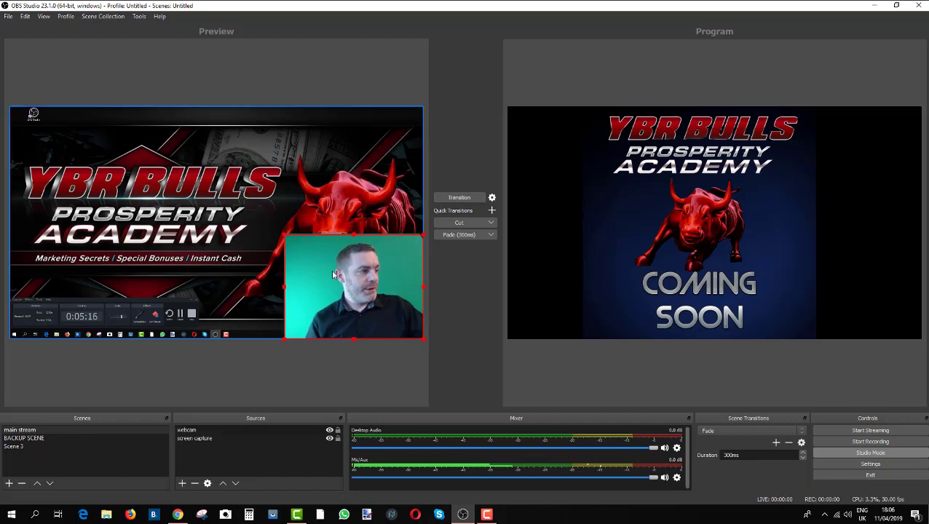
pyautogui.moveTo(333, 274); pyautogui.dragTo(48, 152)
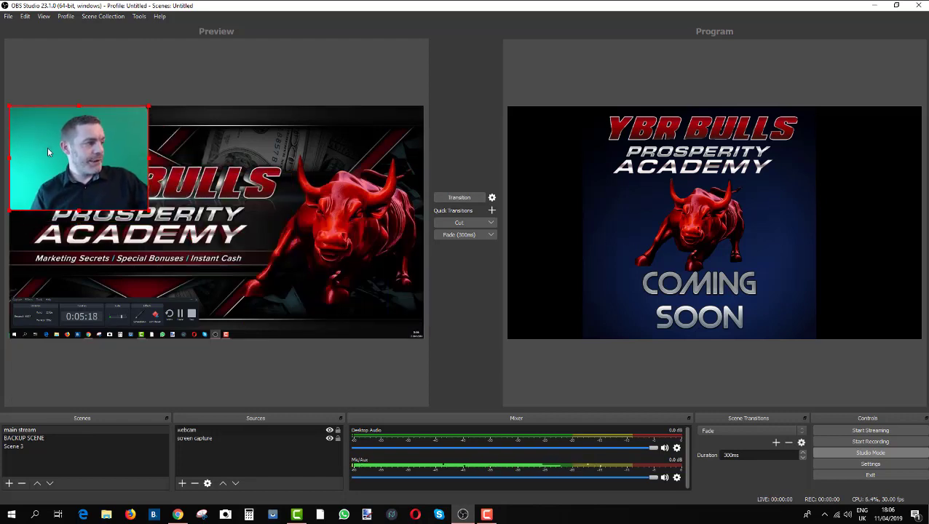
pyautogui.click(459, 198)
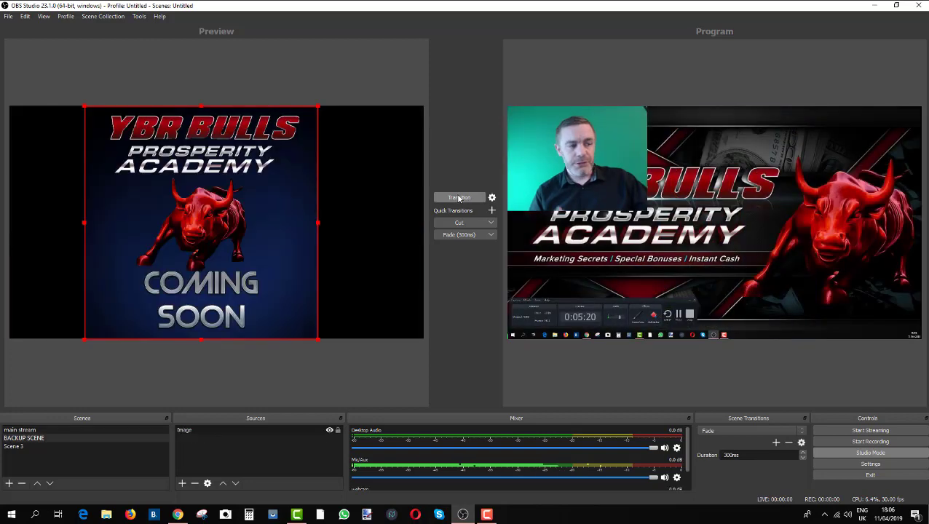
# Step: Fade to BACKUP SCENE, check the Fade quick transition's options, and transition back to main stream
pyautogui.click(470, 234)
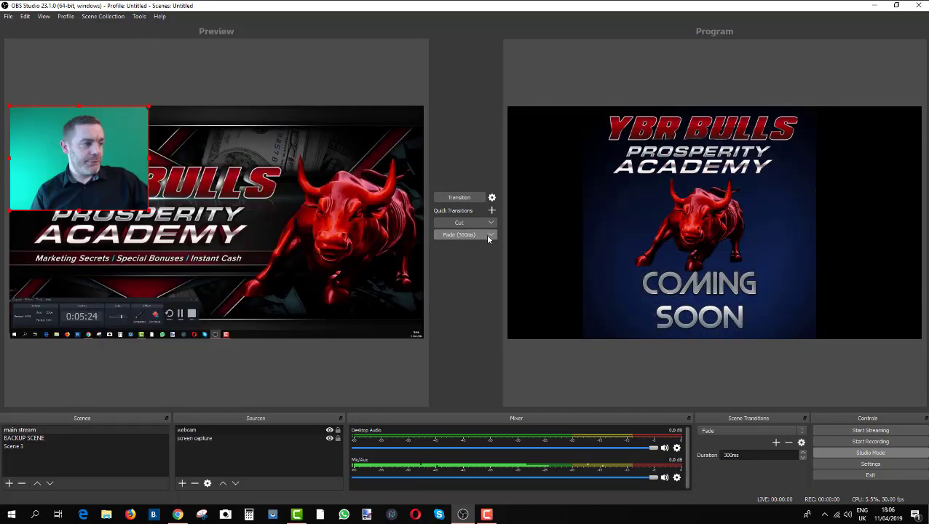
pyautogui.click(490, 234)
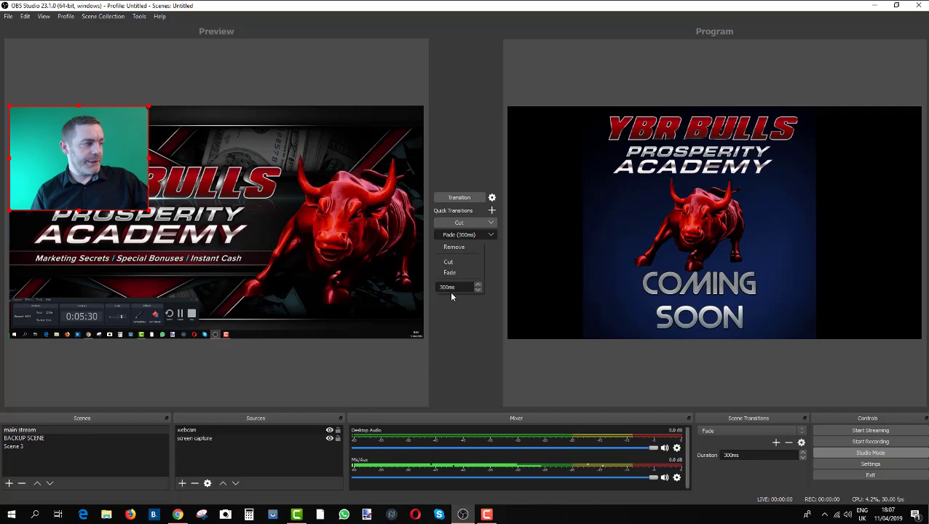
pyautogui.click(447, 202)
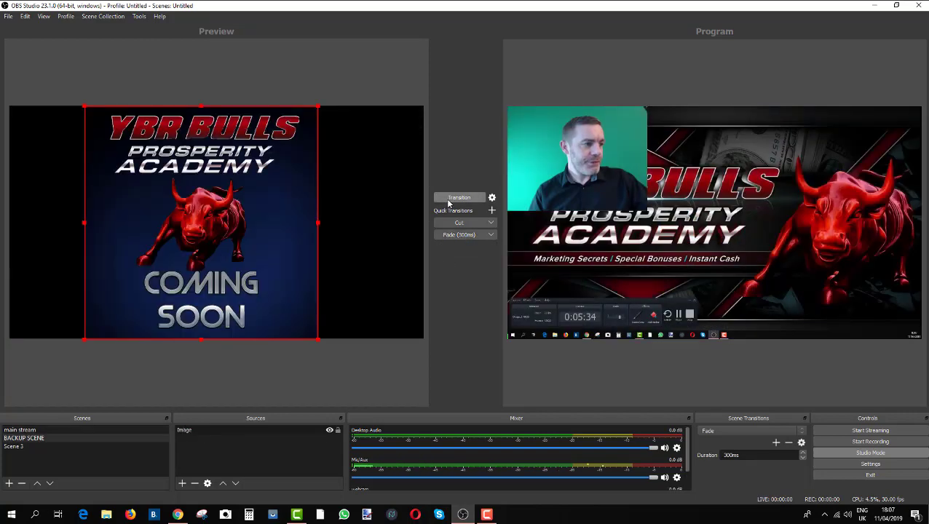